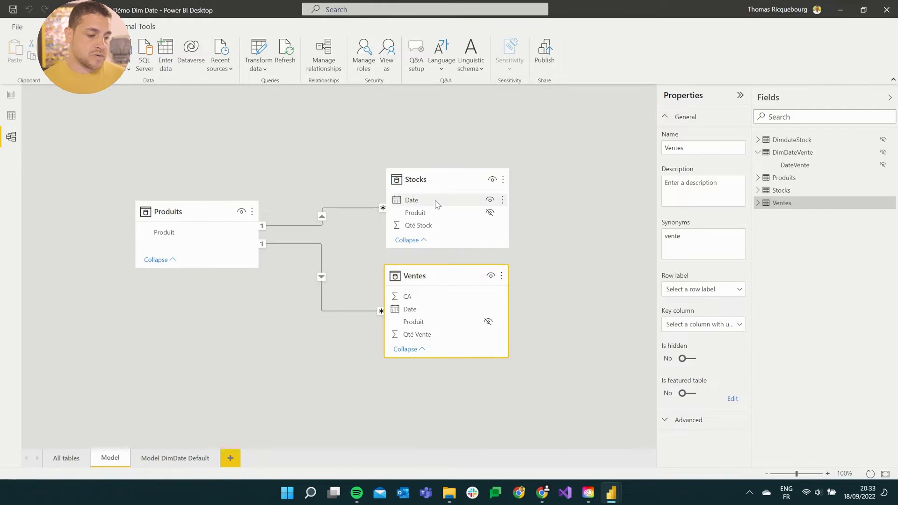
# Build a matrix on the report page showing Qté Vente and Qté Stock, with the Ventes Date hierarchy as rows.
pyautogui.click(427, 309)
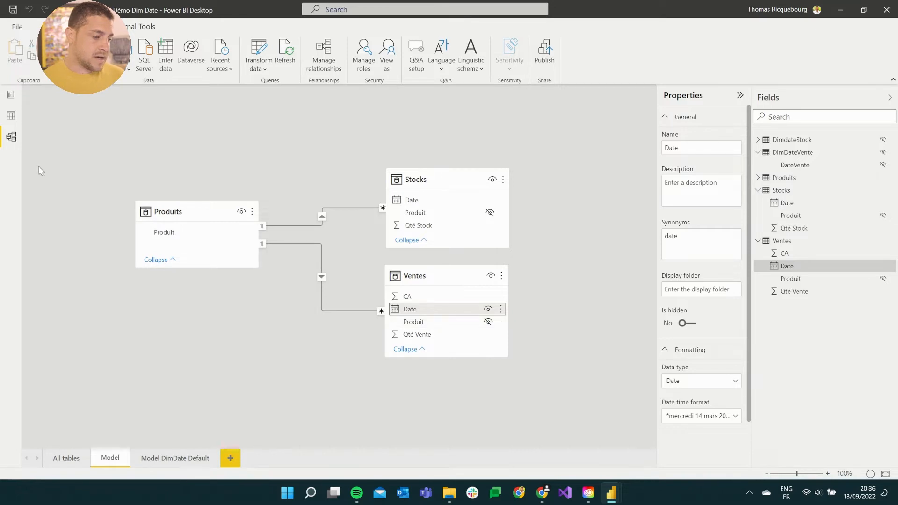
pyautogui.click(11, 95)
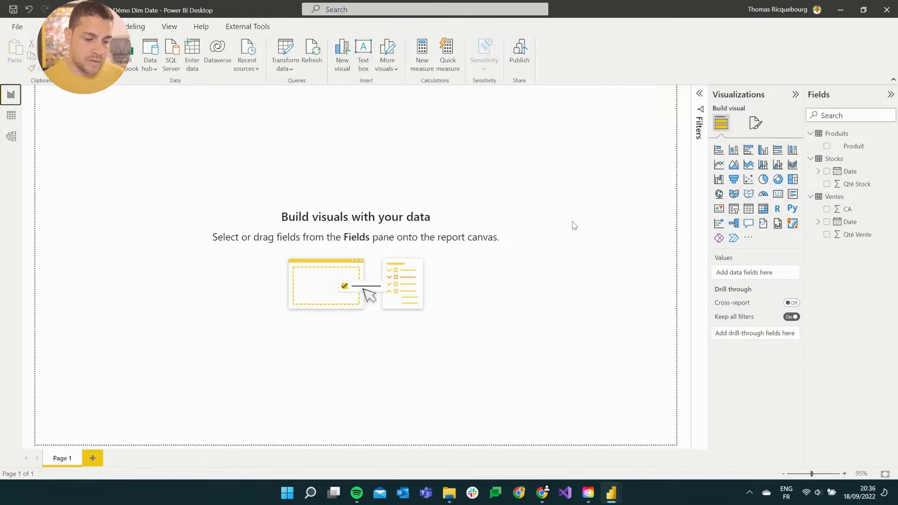
pyautogui.click(827, 234)
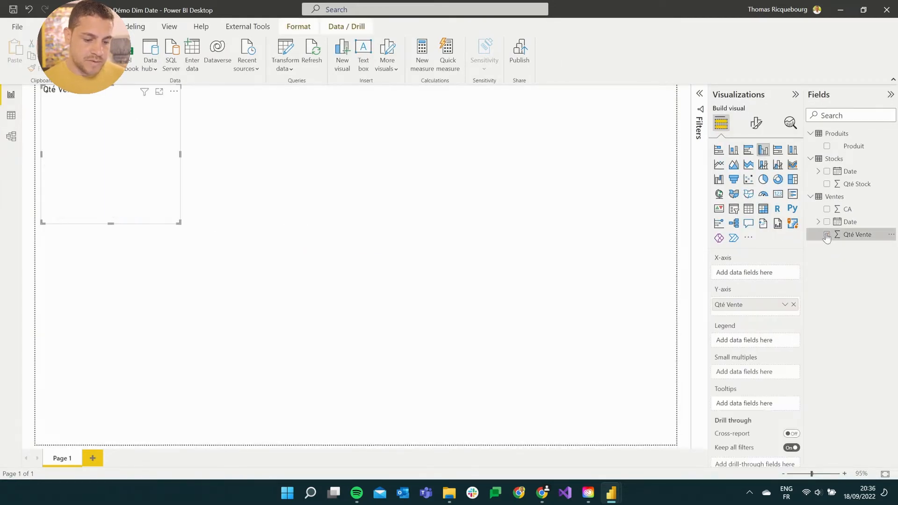
pyautogui.click(826, 184)
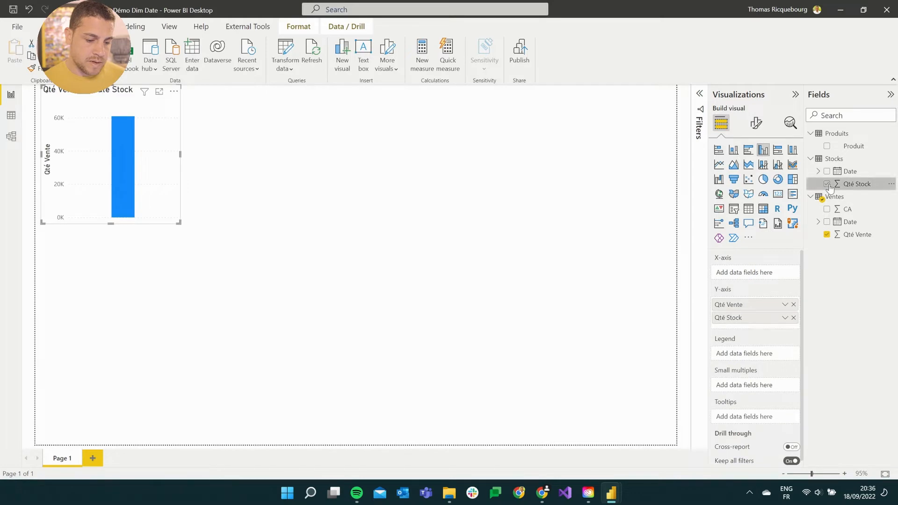
pyautogui.click(763, 211)
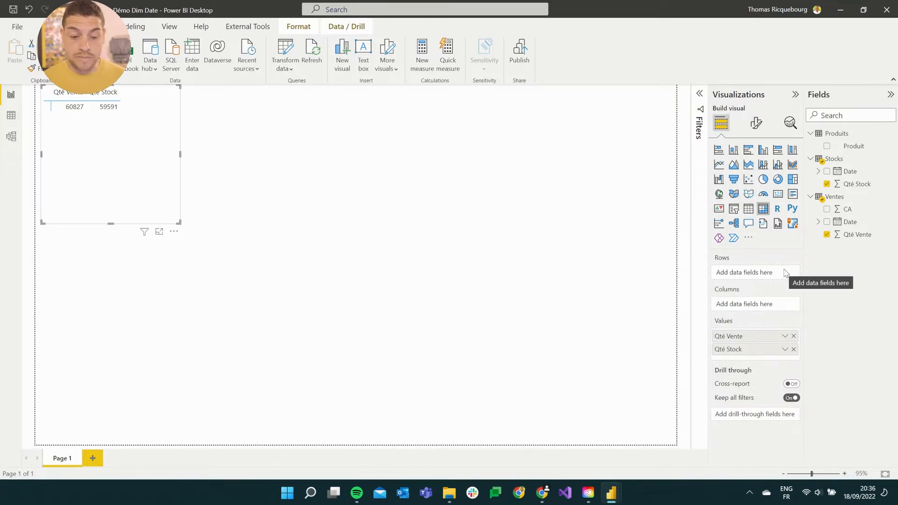
pyautogui.click(827, 222)
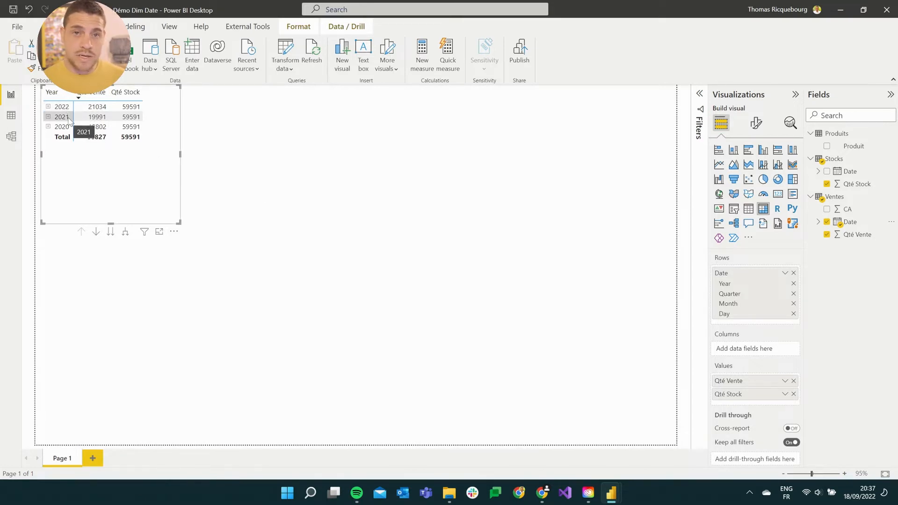
# Expand 2022 and its Qtr 1 in the matrix to compare Qté Vente and Qté Stock per period, and collapse the year again.
pyautogui.click(48, 107)
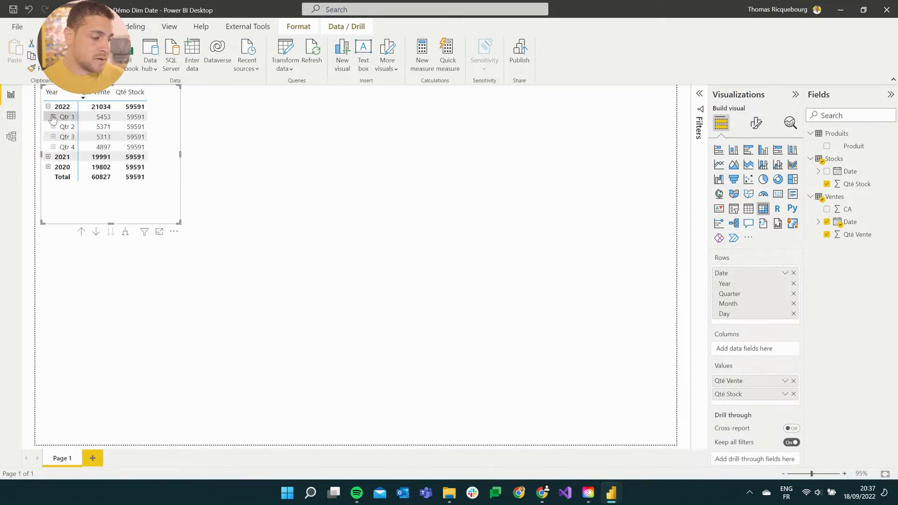
pyautogui.click(52, 116)
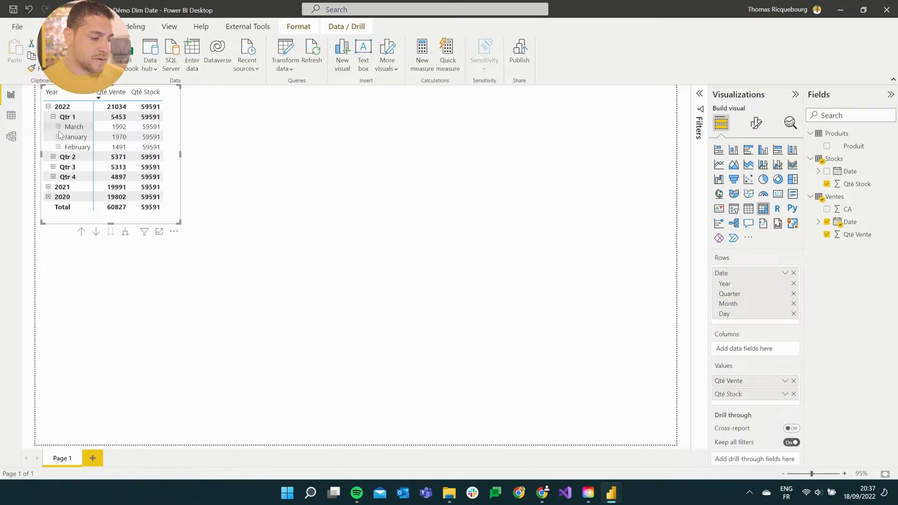
pyautogui.click(50, 109)
pyautogui.click(49, 107)
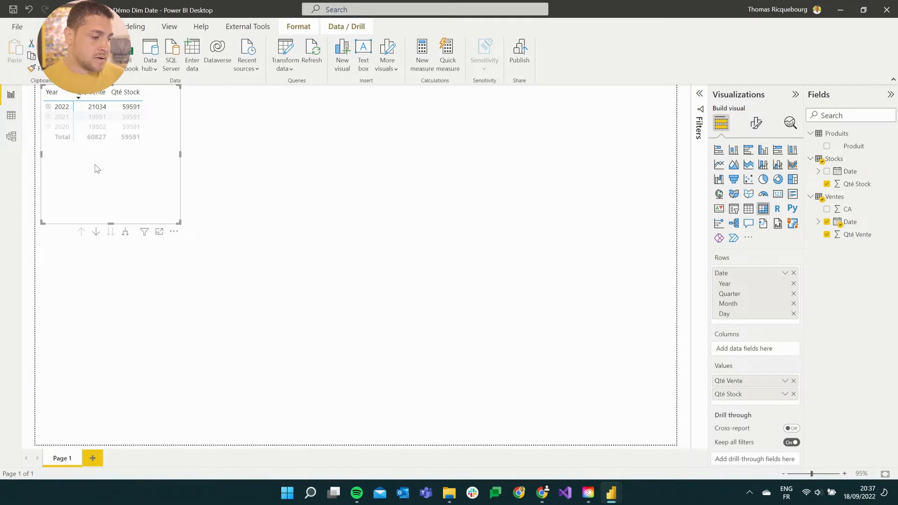
pyautogui.click(48, 117)
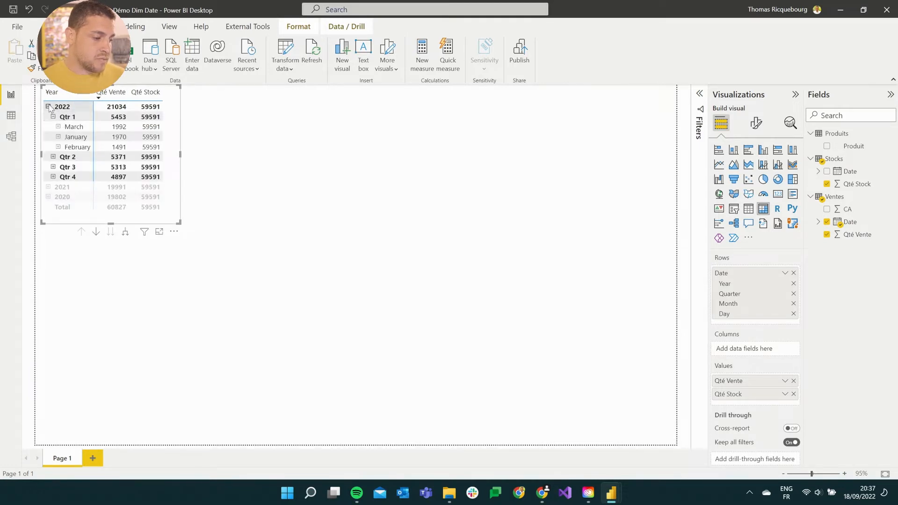
pyautogui.click(48, 116)
pyautogui.click(238, 162)
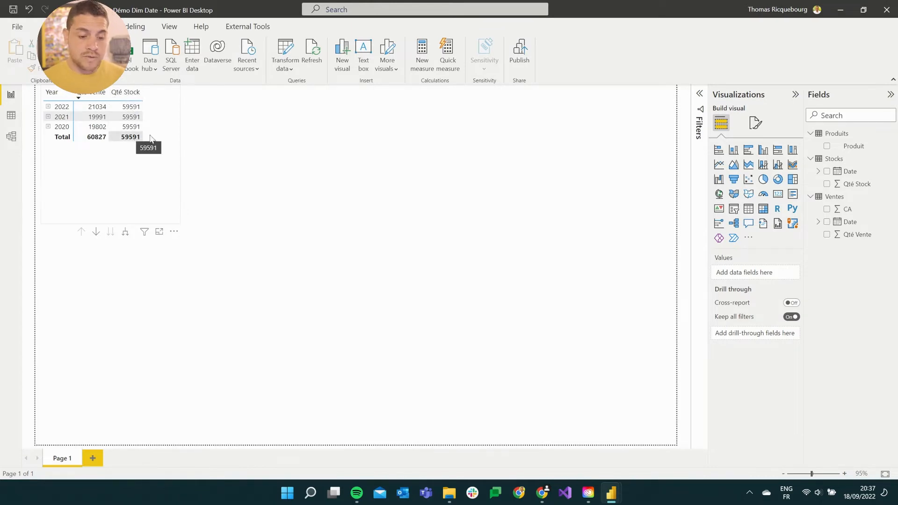
# Replace the Ventes Date hierarchy in the matrix rows with the Date hierarchy from Stocks.
pyautogui.click(133, 169)
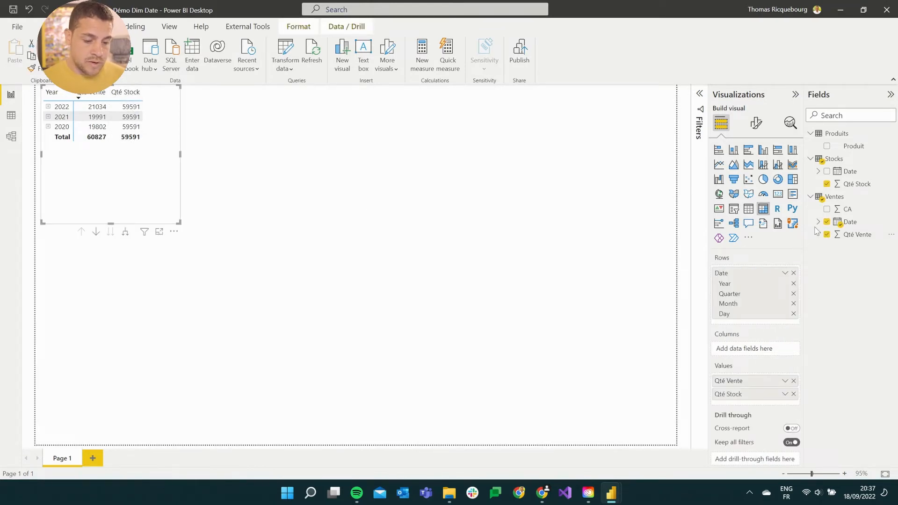
pyautogui.click(827, 222)
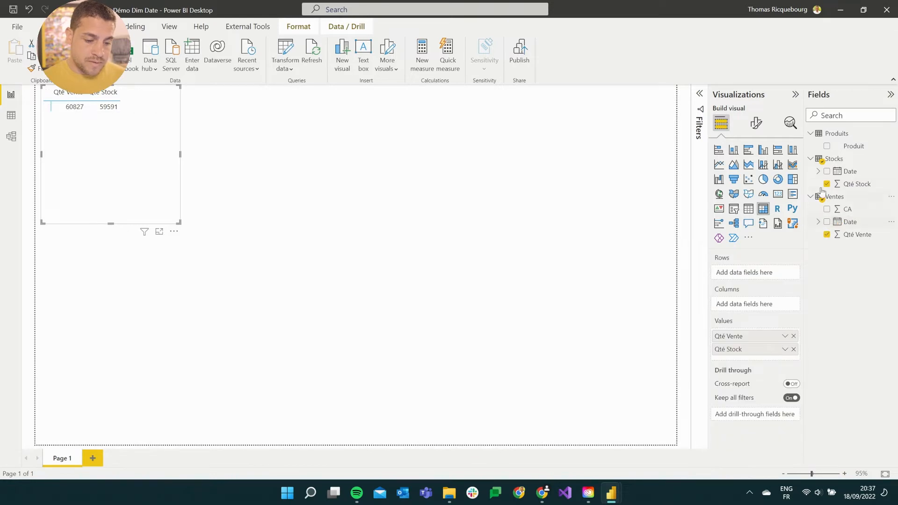
pyautogui.click(827, 171)
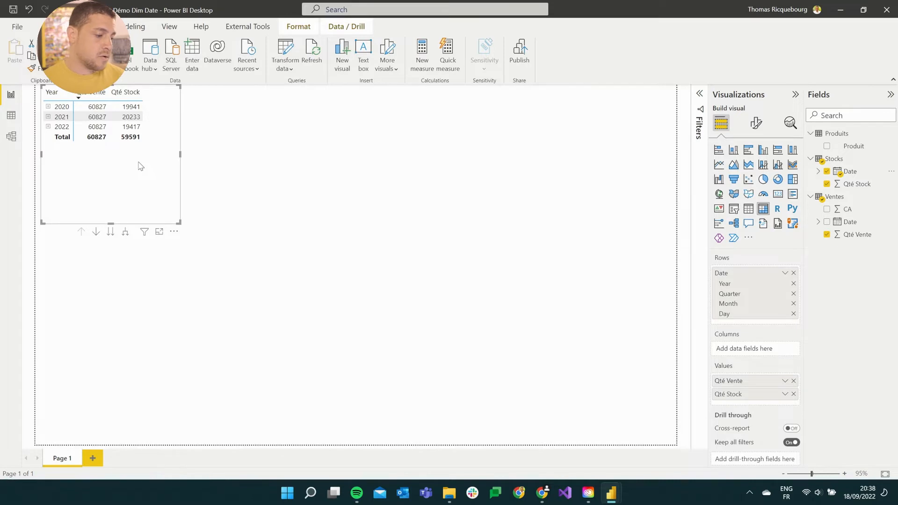
# Examine how DimDateVente and DimdateStock relate to the fact tables in the Model DimDate Default diagram.
pyautogui.click(12, 140)
pyautogui.click(175, 458)
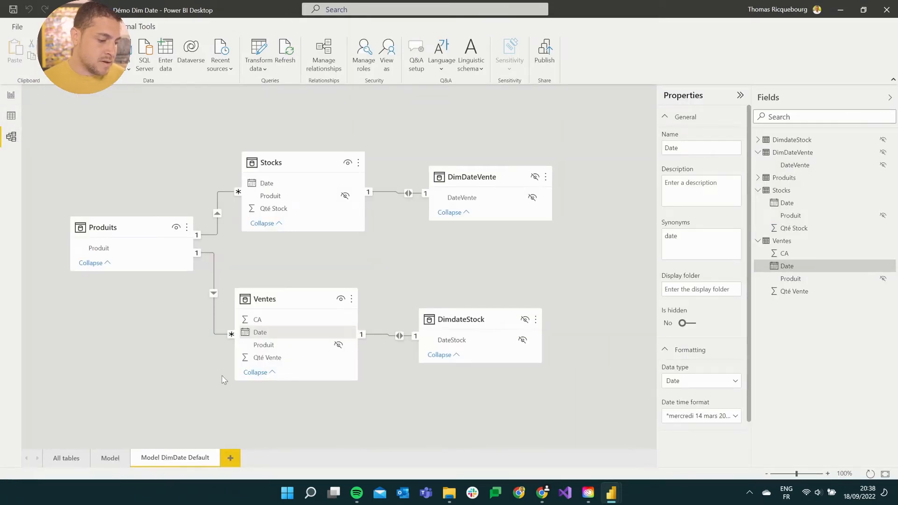
pyautogui.click(145, 346)
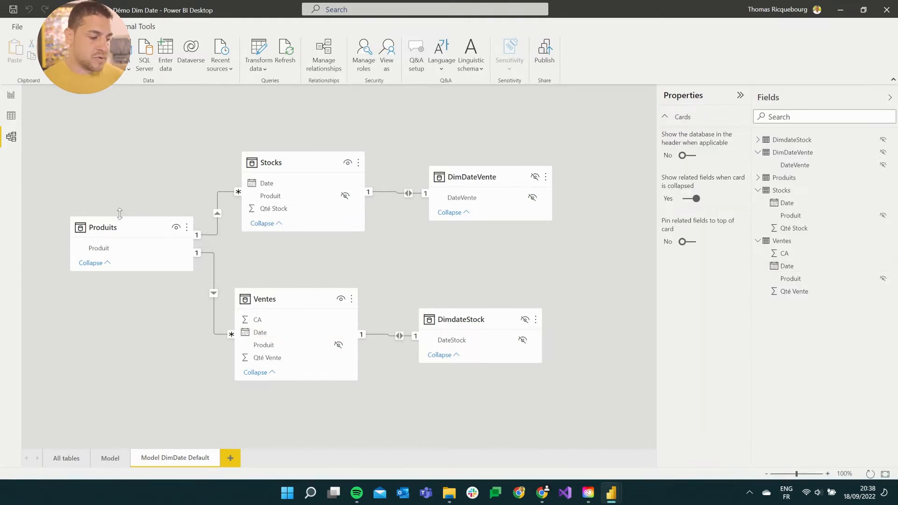
pyautogui.click(487, 180)
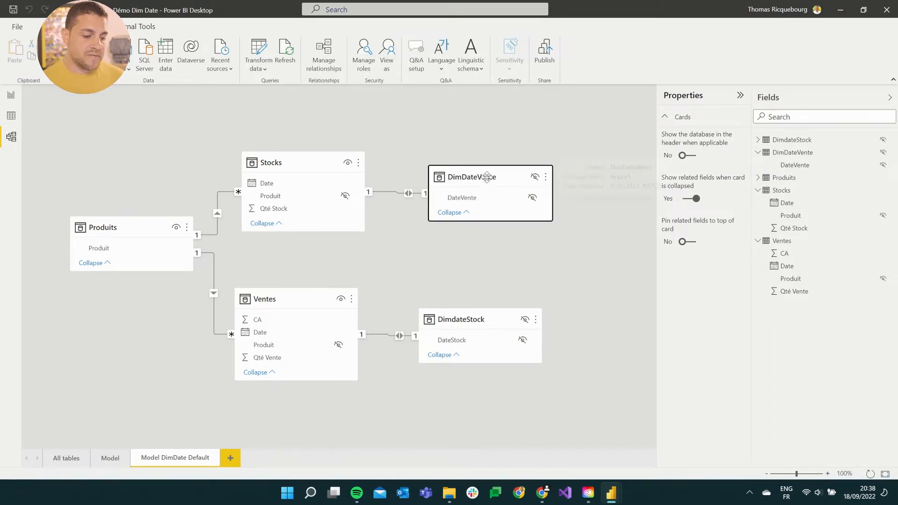
pyautogui.click(476, 323)
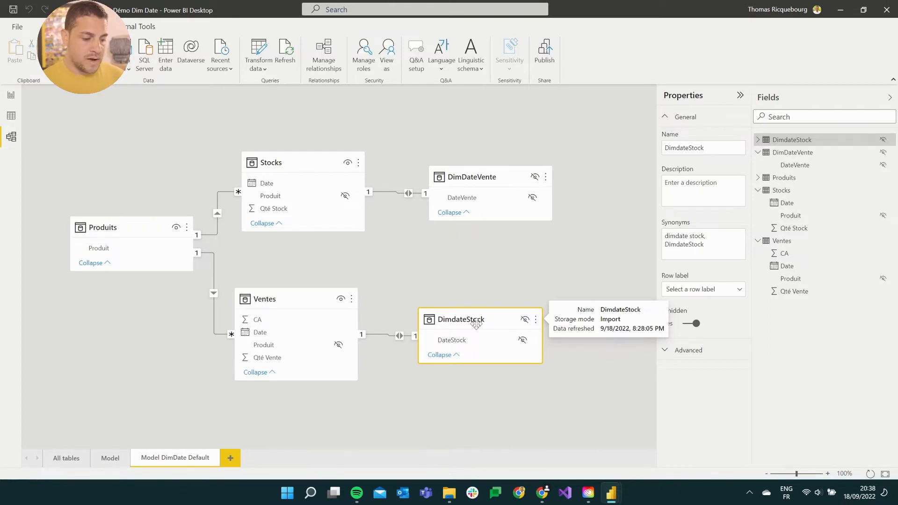
pyautogui.click(470, 242)
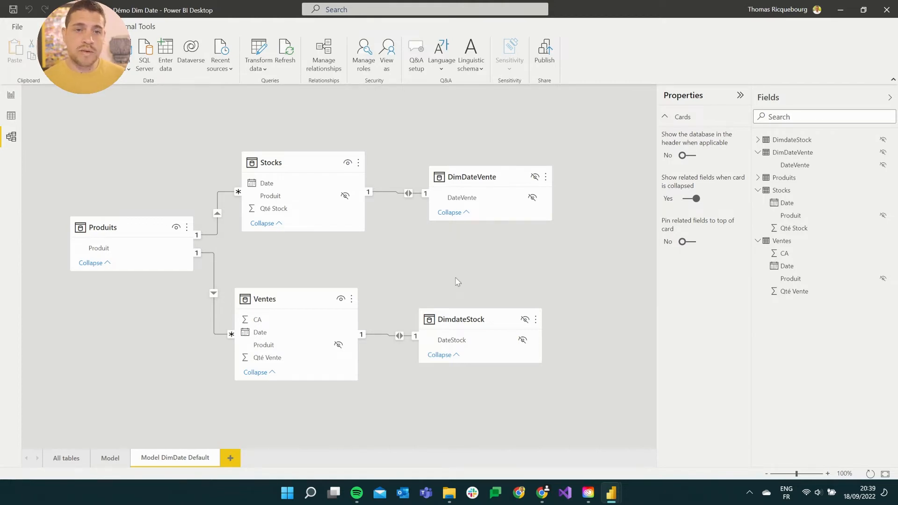
# Turn off Auto date/time in the current file's data load options and apply the change.
pyautogui.click(17, 27)
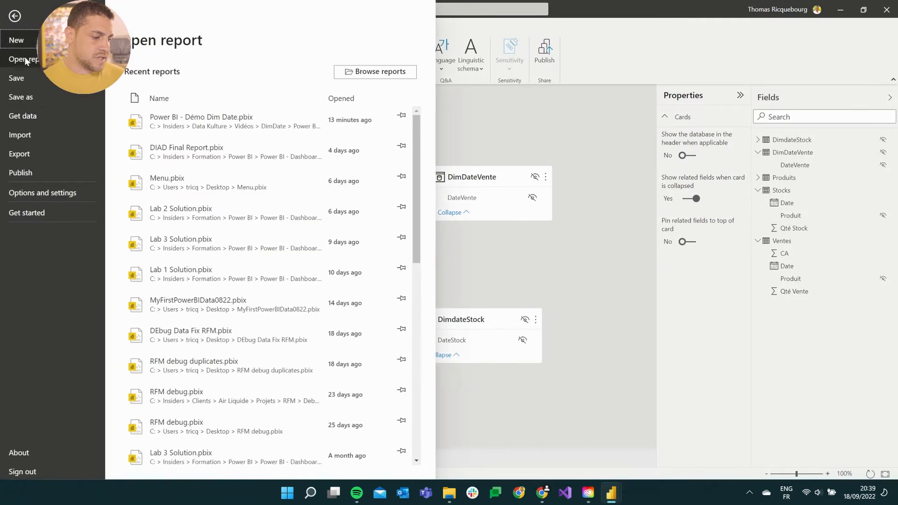
pyautogui.click(42, 193)
pyautogui.press('Escape')
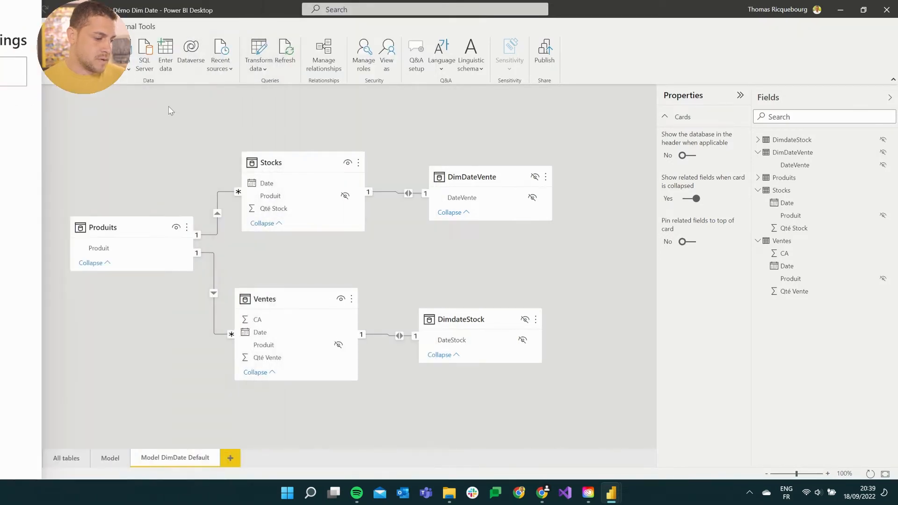
pyautogui.scroll(-1, 309, 262)
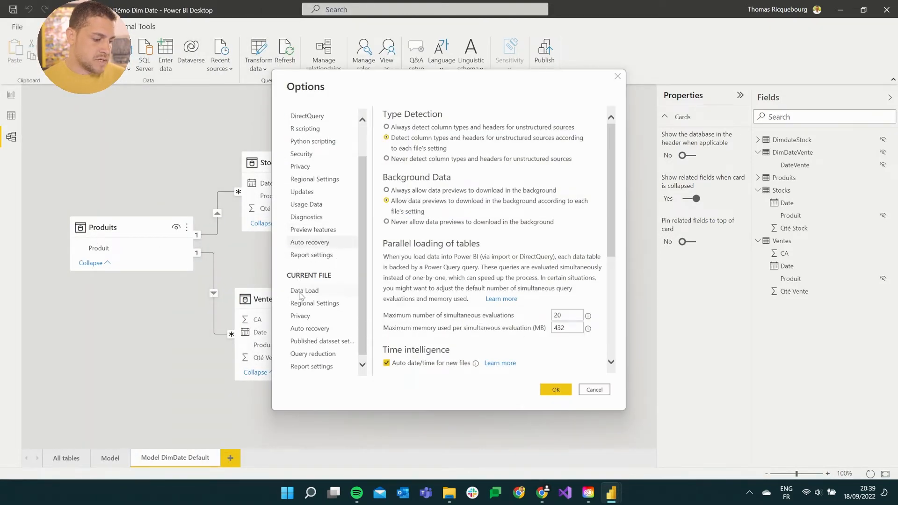
pyautogui.click(304, 291)
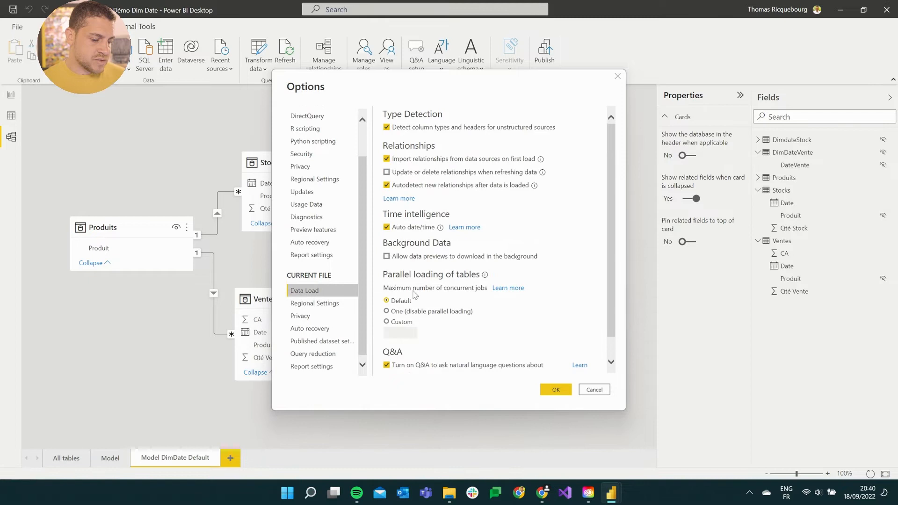
pyautogui.click(409, 230)
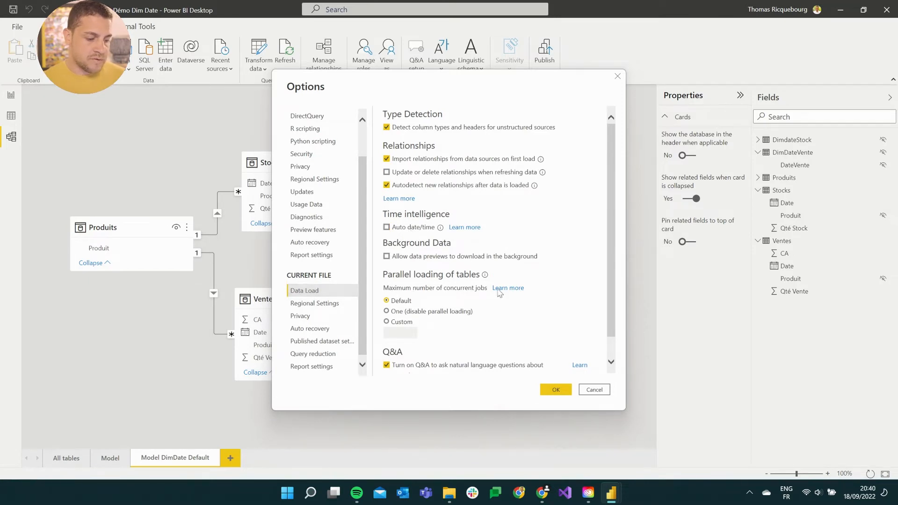
pyautogui.click(556, 390)
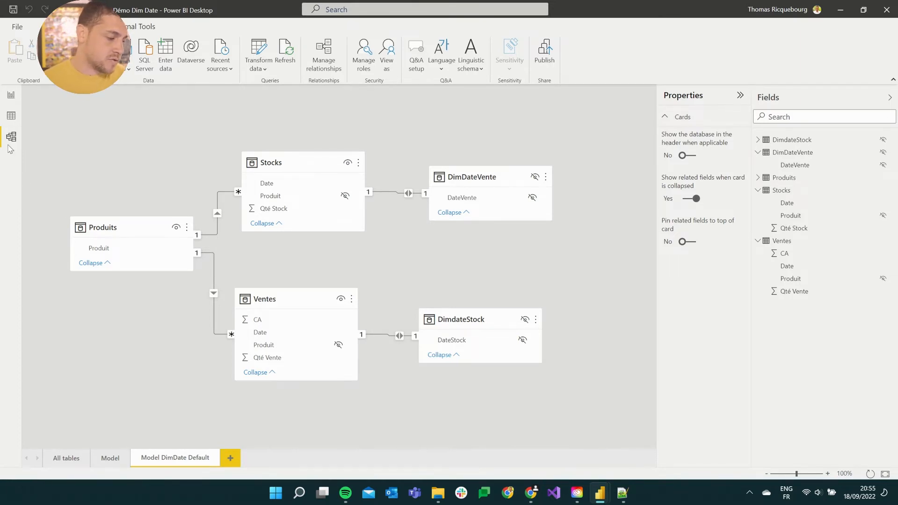
# Create calculated table Calendrier using GENERATE over CALENDAR(DATE(2020,1,1), DATE(YEAR(TODAY()),12,31)), with columns Numero Jour, Numero Mois, Année, Mois, Jour semaine and jjj.
pyautogui.click(10, 116)
pyautogui.click(299, 48)
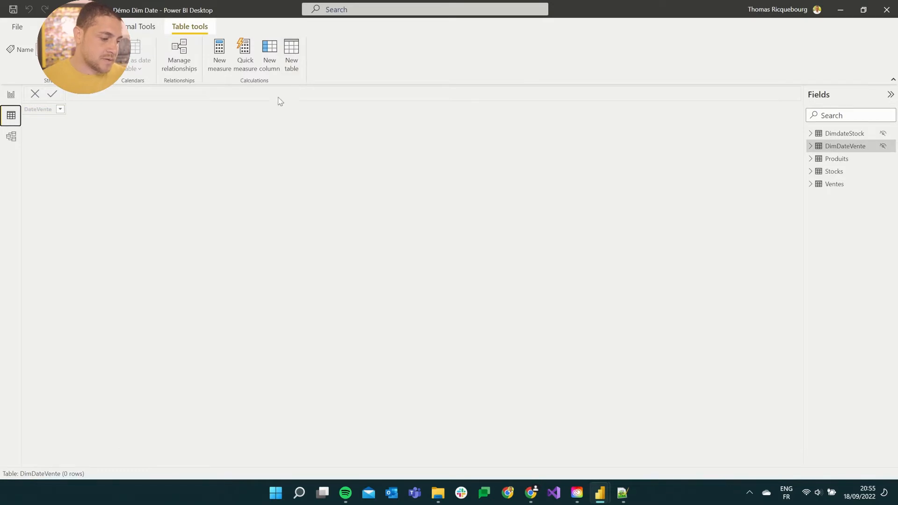
pyautogui.write('Calendrier =   GENERATE (     CALENDAR( DATE(2020,1,1), DATE(YEAR(TODAY()),12,31)),     VAR _currentDate = [Date]     VAR _day = DAY( _currentDate )     VAR _month = MONTH ( _currentDate )     VAR _year = YEAR ( _currentDate )     VAR _monthName = FORMAT(_currentDate,"MMMM")     VAR _weekDayName = FORMAT(_currentDate,"dddd")     VAR _weekDayNameShort = FORMAT(_currentDate,"ddd")   RETURN ROW (     "Numero Jour", _day,     "Numero Mois", _month,     "Année", _year,     "Mois", _monthName,     "Jour semaine",_weekDayName,     "jjj",_weekDayNameShort    ) )')
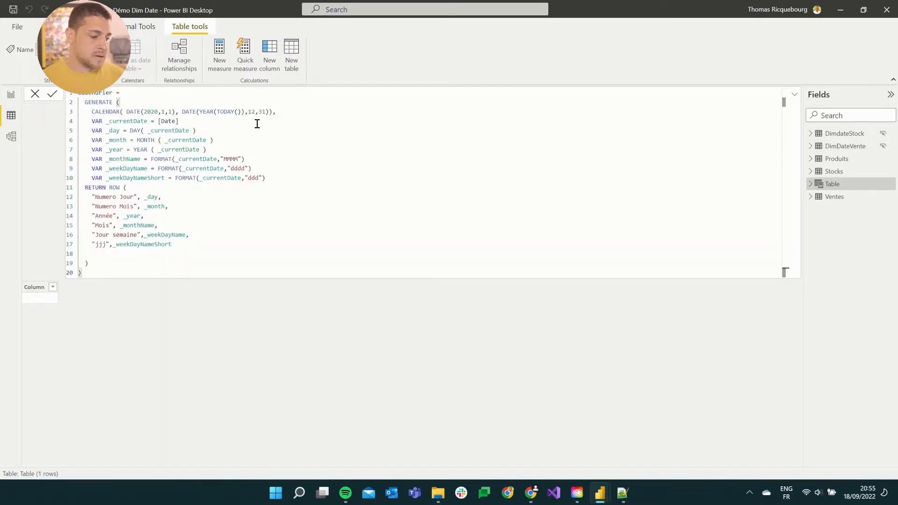
pyautogui.moveTo(90, 113); pyautogui.dragTo(288, 112)
pyautogui.hotkey('ctrl', 'c')
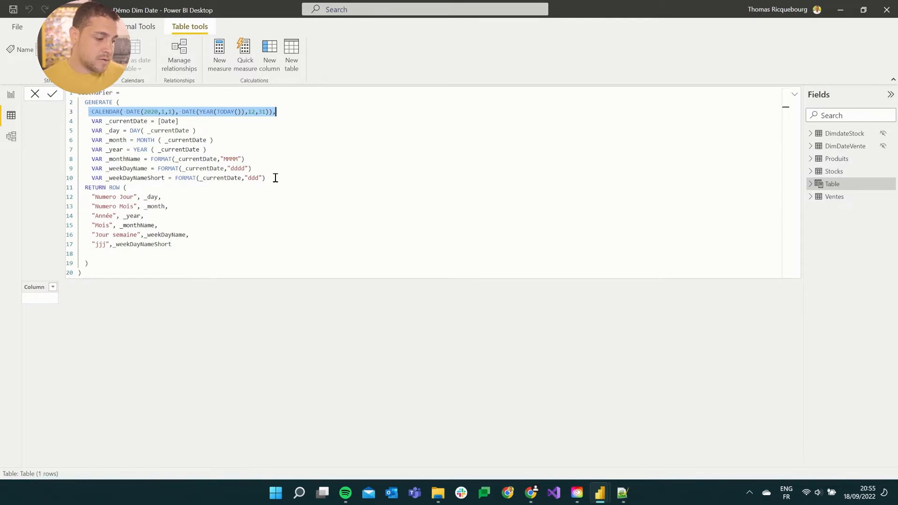
pyautogui.moveTo(265, 178); pyautogui.dragTo(86, 157)
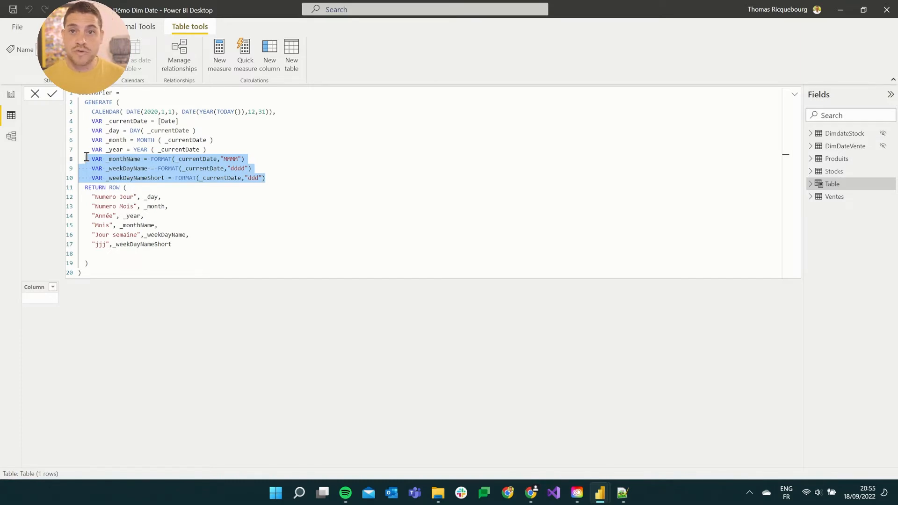
pyautogui.click(120, 263)
pyautogui.click(119, 272)
pyautogui.press('Return')
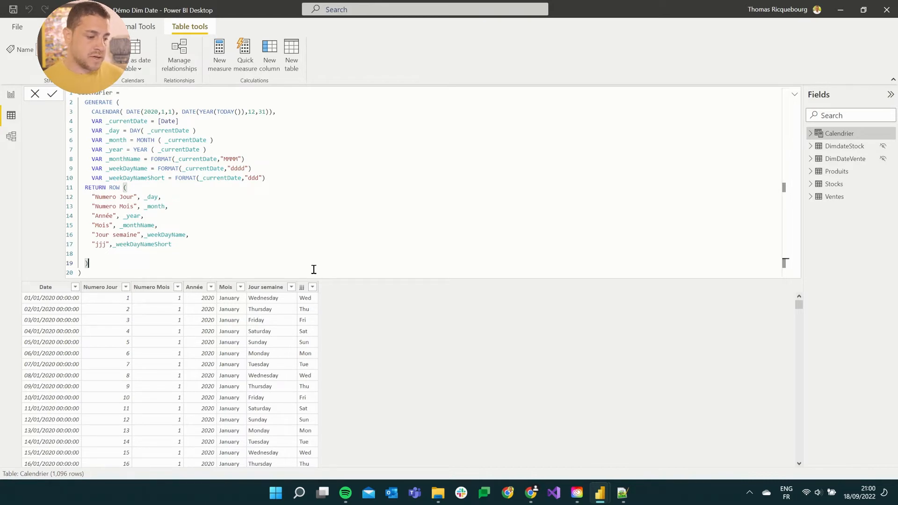
# Create a second calculated table, Dimdate = CALENDAR(DATE(2020,1,1), DATE(YEAR(TODAY()),12,31)), reusing the CALENDAR expression from Calendrier.
pyautogui.moveTo(287, 112); pyautogui.dragTo(99, 112)
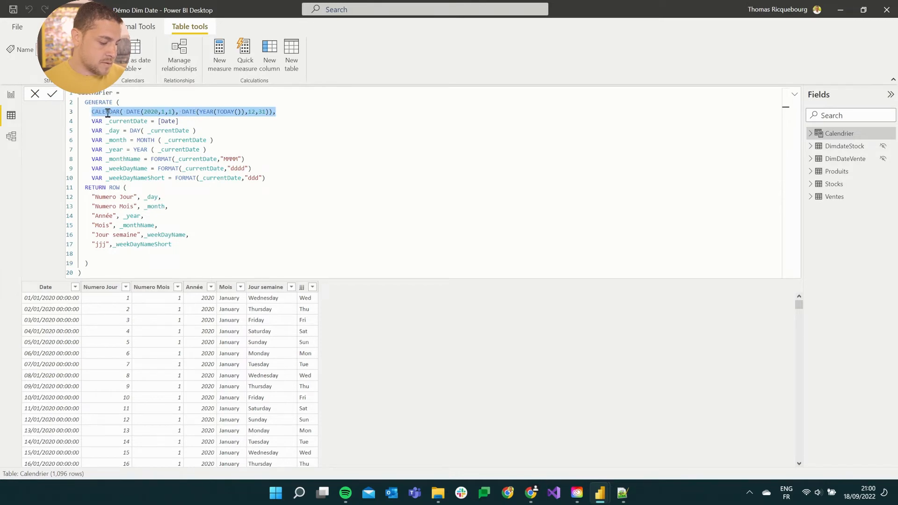
pyautogui.click(291, 53)
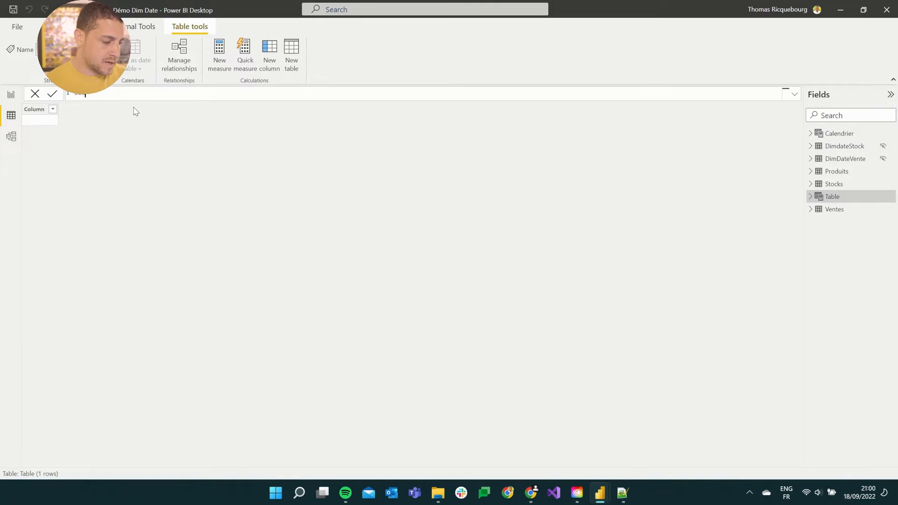
pyautogui.hotkey('ctrl', 'v')
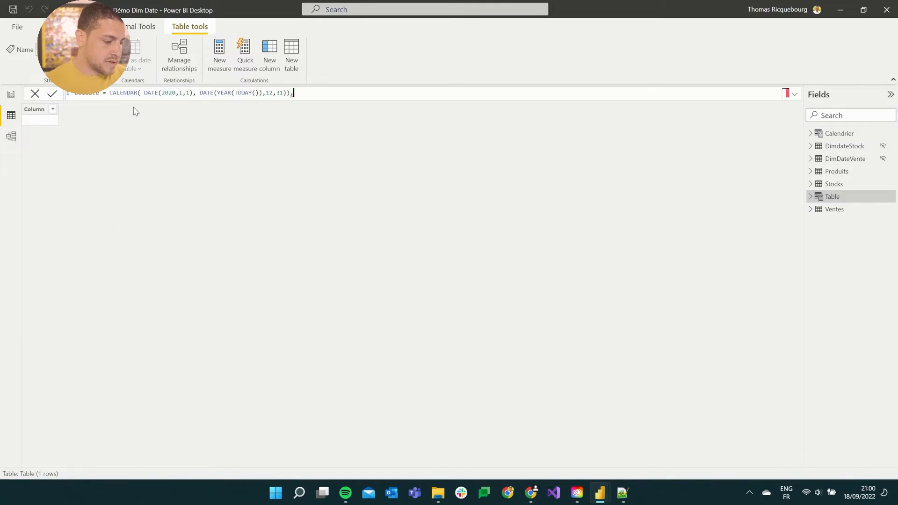
pyautogui.press('BackSpace')
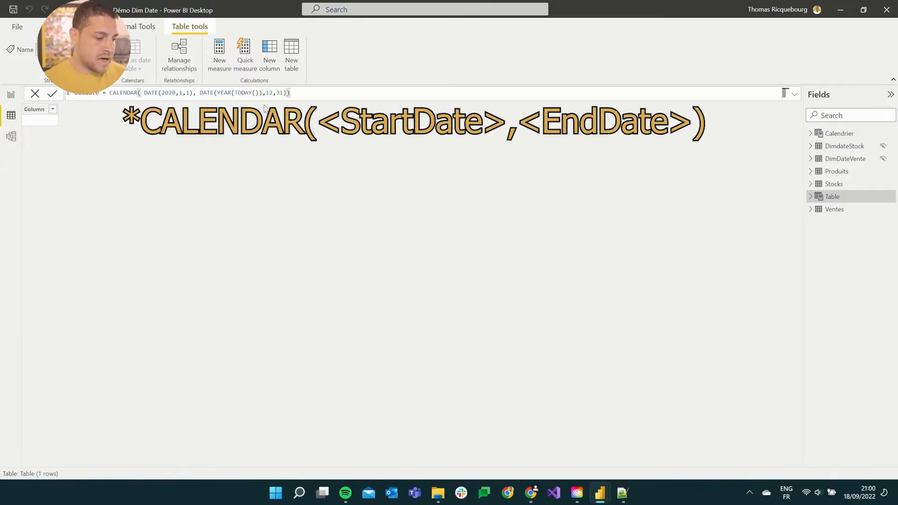
pyautogui.press('Return')
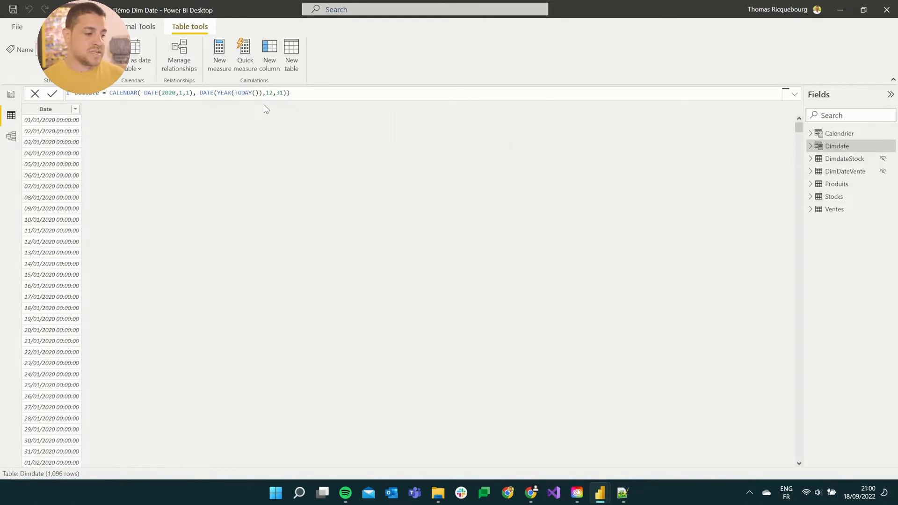
# Replace the Dimdate table's CALENDAR expression and its date arguments with CALENDARAUTO().
pyautogui.moveTo(294, 92); pyautogui.dragTo(145, 93)
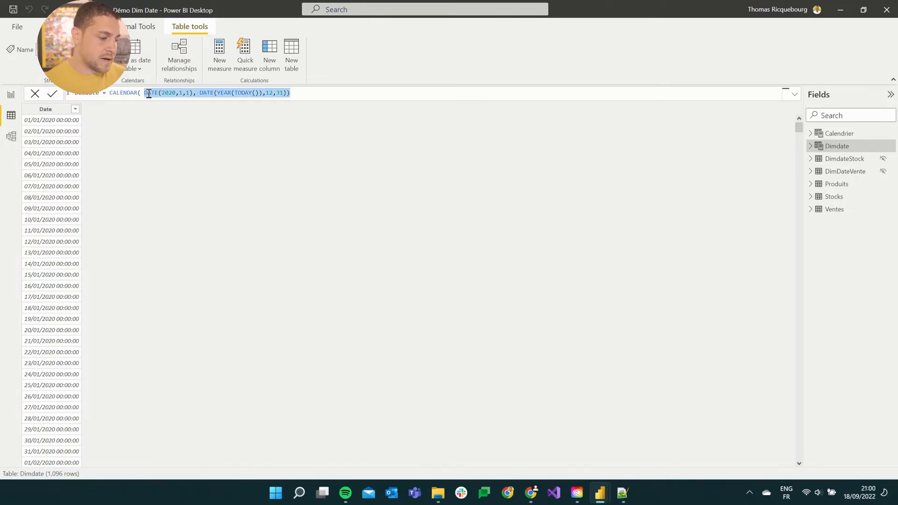
pyautogui.press('BackSpace')
pyautogui.press('BackSpace')
pyautogui.press('BackSpace')
pyautogui.write('A')
pyautogui.press('Tab')
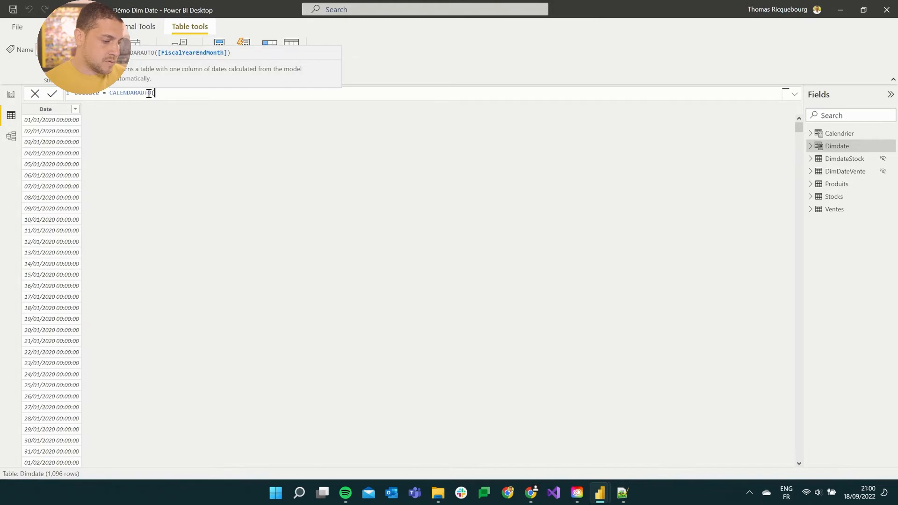
pyautogui.write(')')
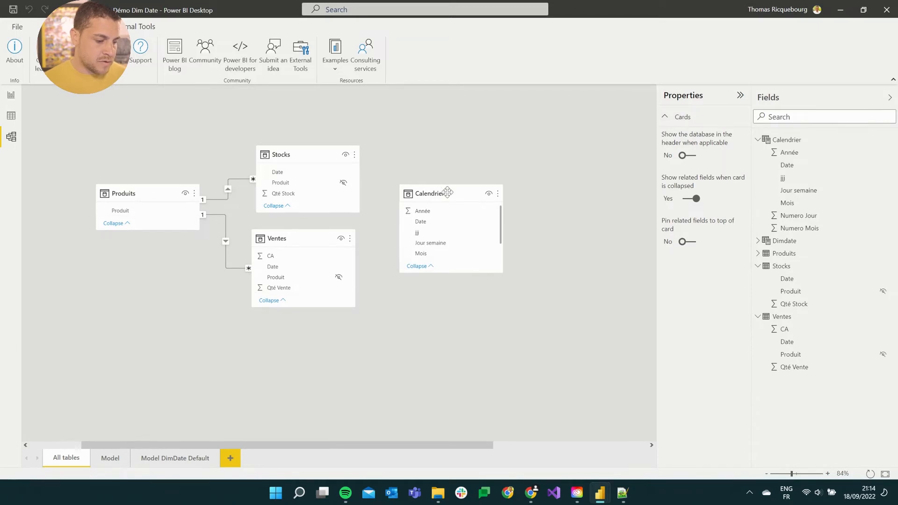
# Relate Calendrier's Date column to the Date columns of Stocks and Ventes, and shift the Calendrier table slightly away from them.
pyautogui.click(451, 192)
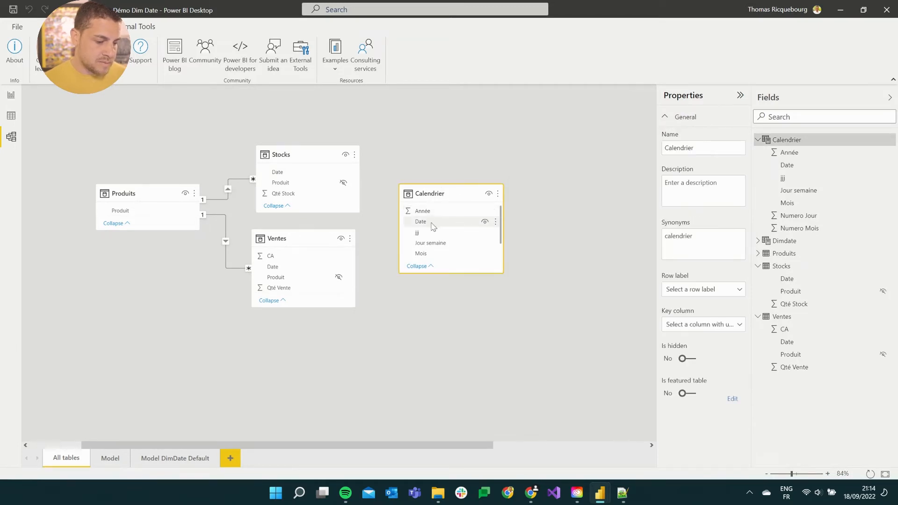
pyautogui.moveTo(421, 222); pyautogui.dragTo(304, 177)
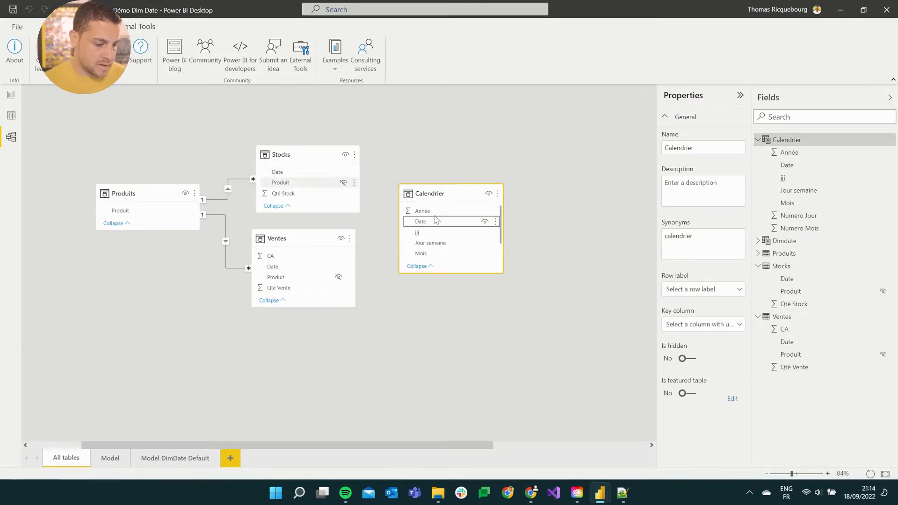
pyautogui.moveTo(421, 222); pyautogui.dragTo(288, 267)
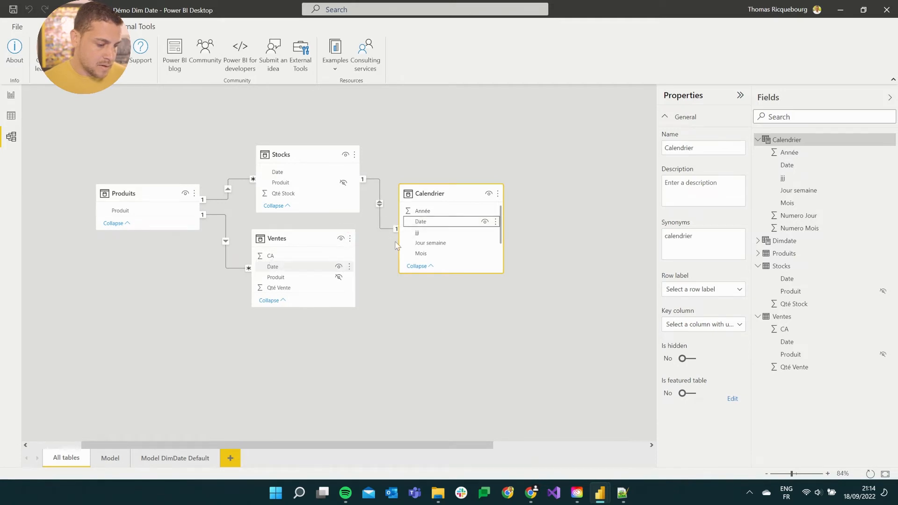
pyautogui.moveTo(455, 193); pyautogui.dragTo(468, 191)
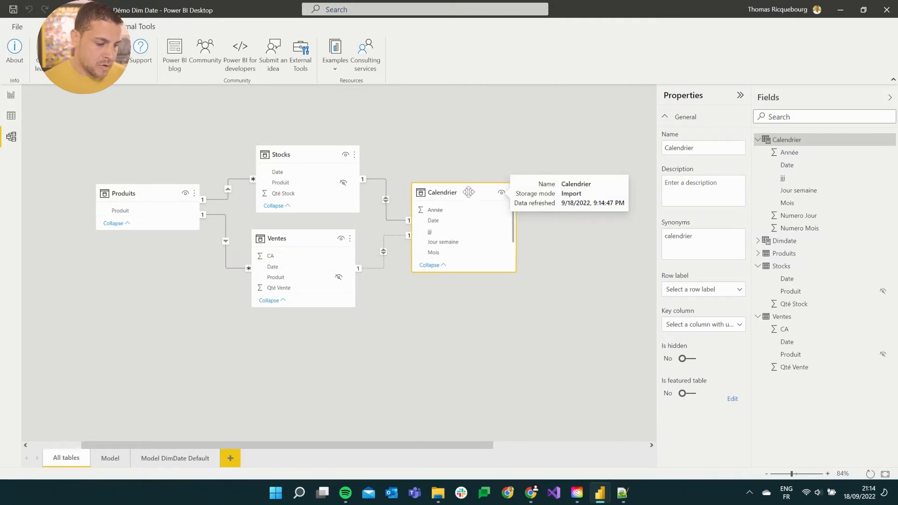
# Change the Calendrier–Stocks relationship to One to many (1:*) cardinality with Single cross filter direction.
pyautogui.doubleClick(394, 219)
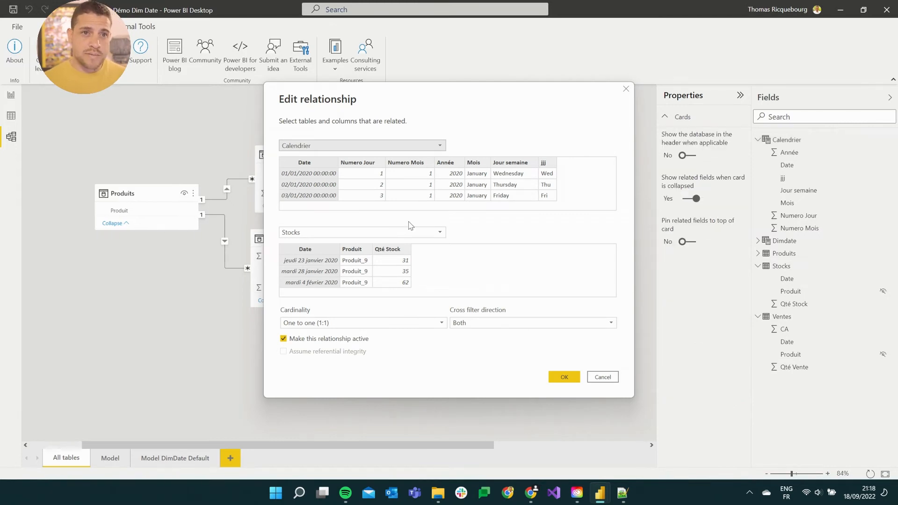
pyautogui.click(368, 323)
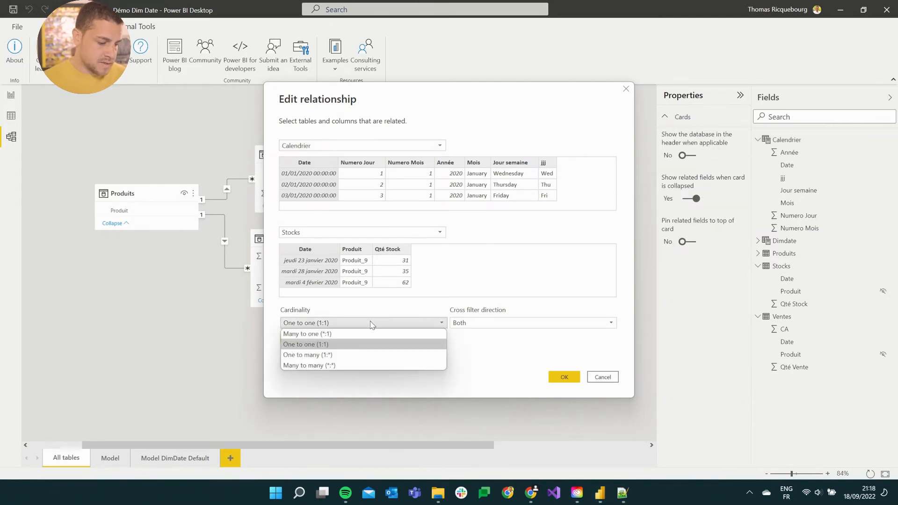
pyautogui.click(327, 355)
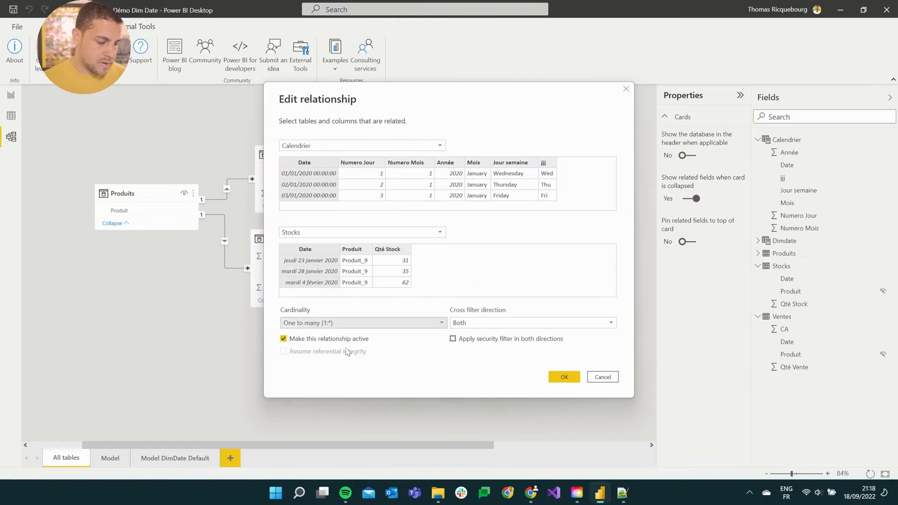
pyautogui.click(490, 324)
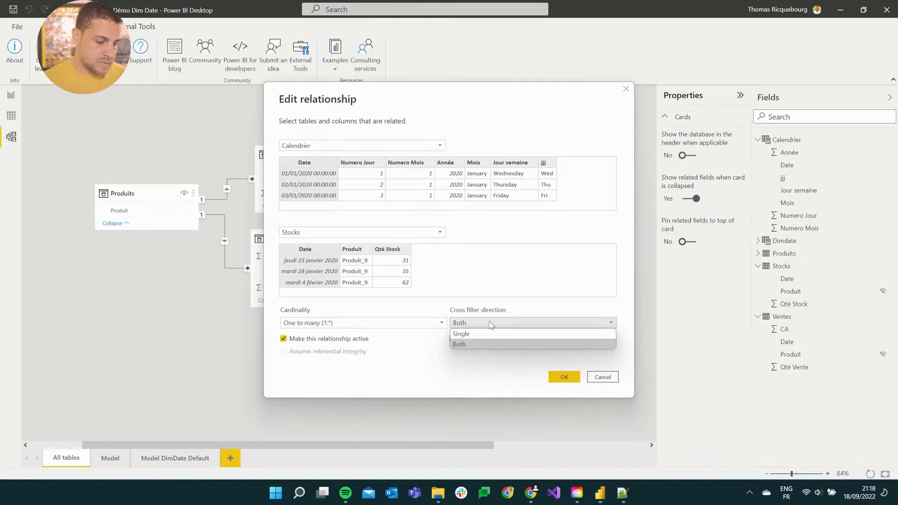
pyautogui.click(468, 336)
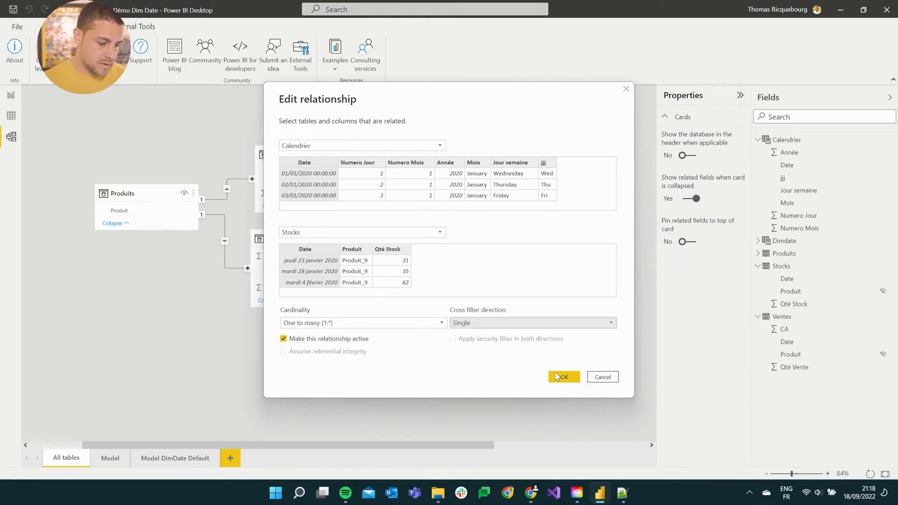
pyautogui.click(565, 378)
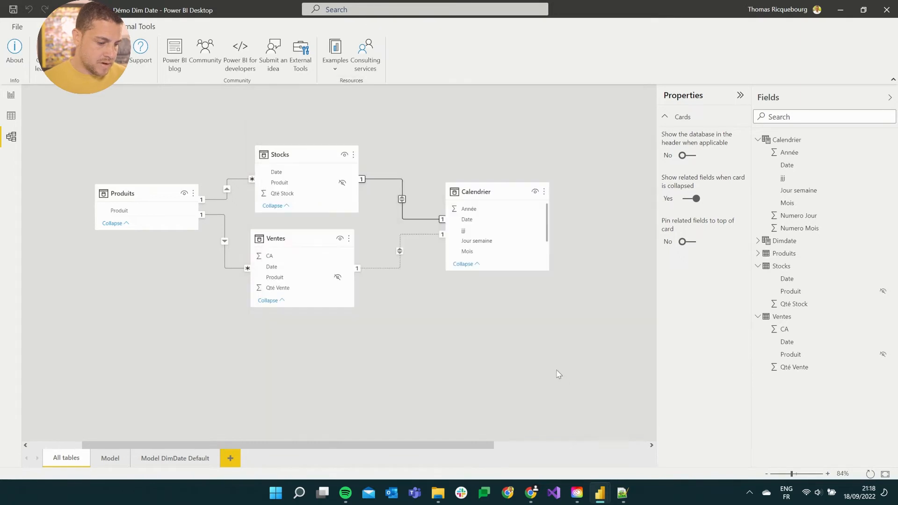
# Make the Calendrier–Ventes relationship active, with One to many (1:*) cardinality and Single cross filter direction.
pyautogui.doubleClick(418, 238)
pyautogui.click(321, 340)
pyautogui.click(386, 323)
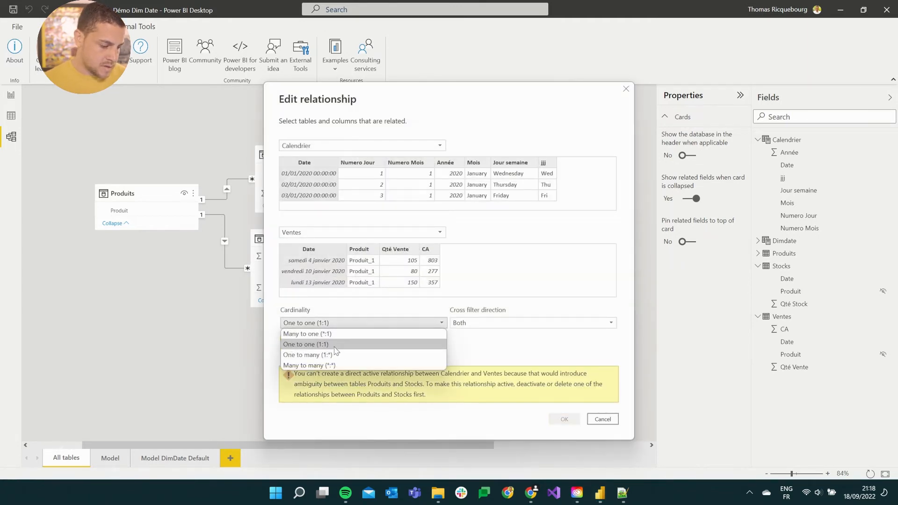
pyautogui.click(340, 351)
pyautogui.click(502, 324)
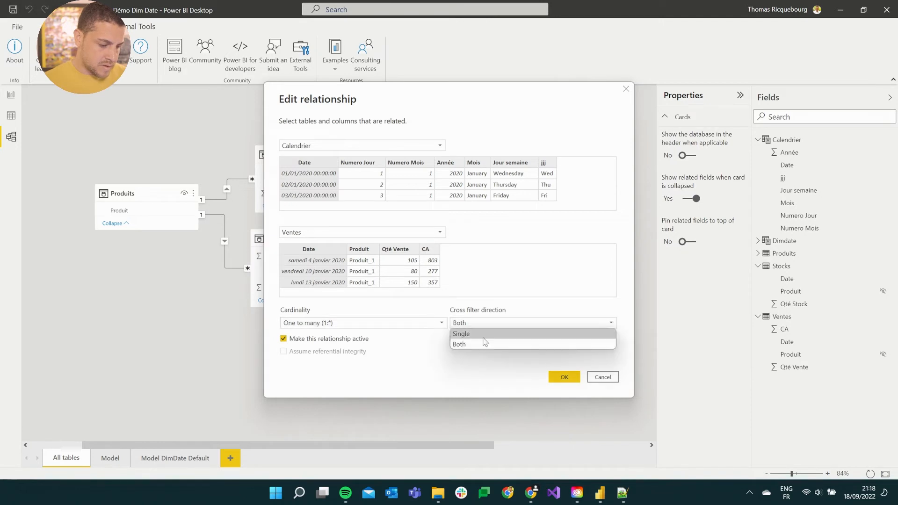
pyautogui.click(484, 334)
pyautogui.click(564, 377)
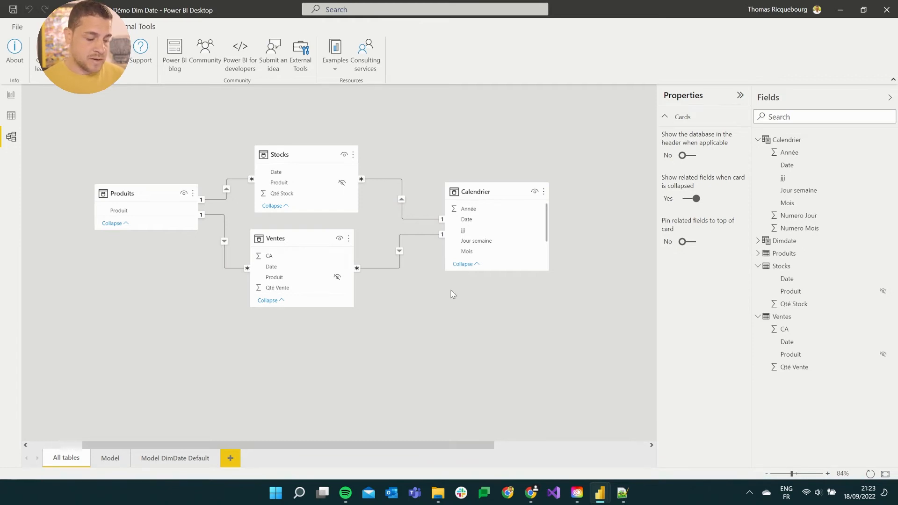
# Set the summarization of Calendrier's Année column to Don't summarize and add Année to the report page.
pyautogui.click(478, 211)
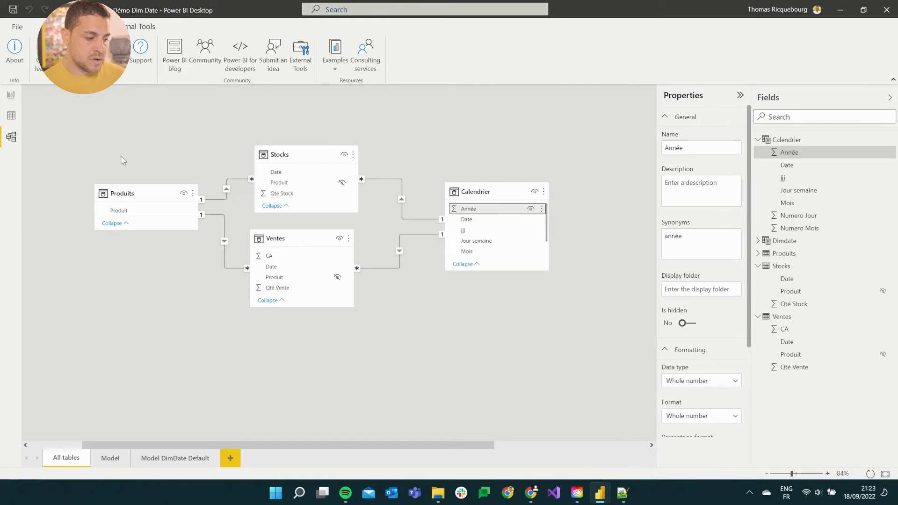
pyautogui.click(12, 116)
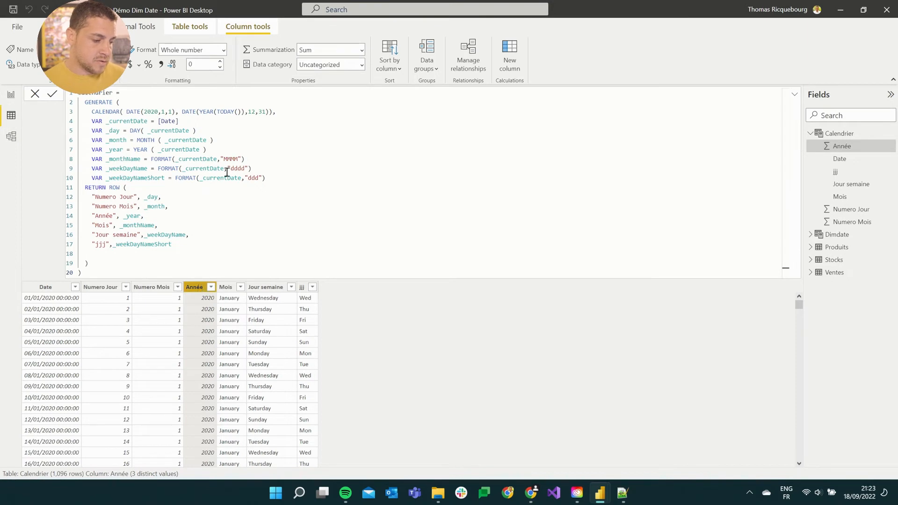
pyautogui.click(362, 50)
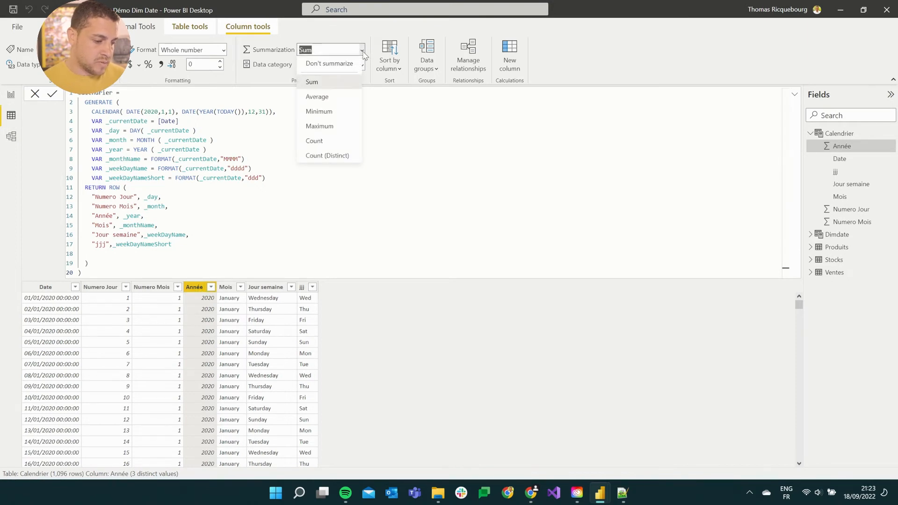
pyautogui.click(340, 64)
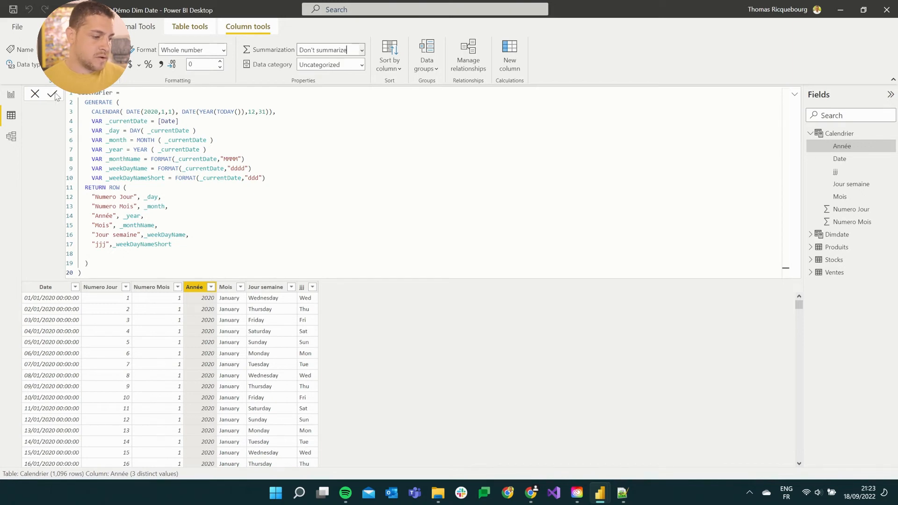
pyautogui.click(11, 94)
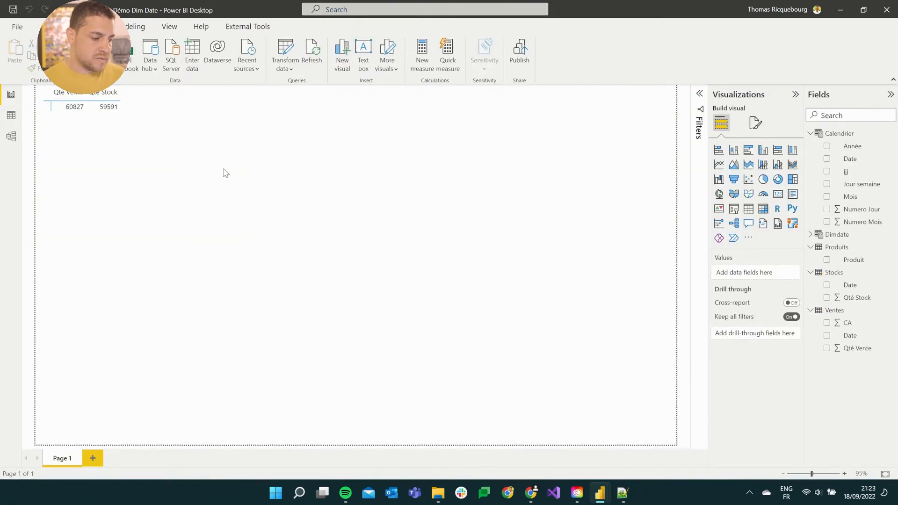
pyautogui.click(825, 146)
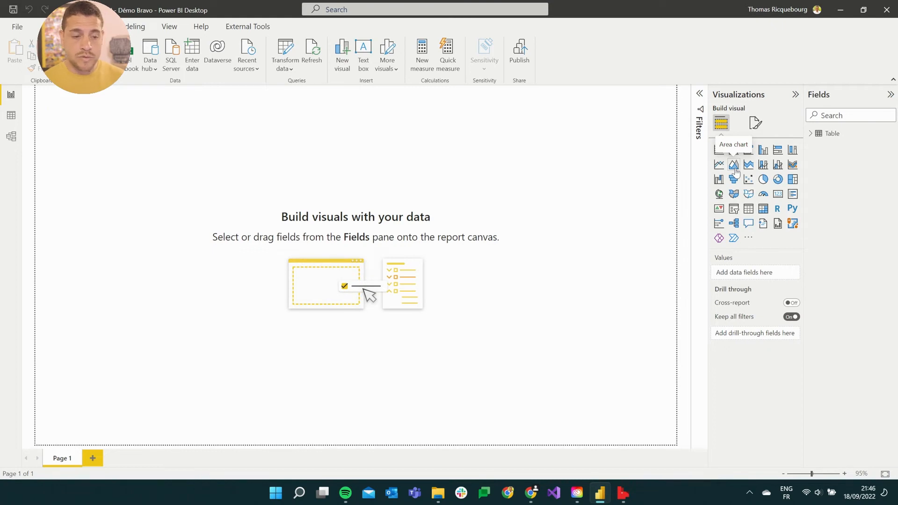
# Switch to Bravo for Power BI, attach it to the active Power BI - Démo Bravo report and open Manage Dates.
pyautogui.click(623, 493)
pyautogui.click(231, 225)
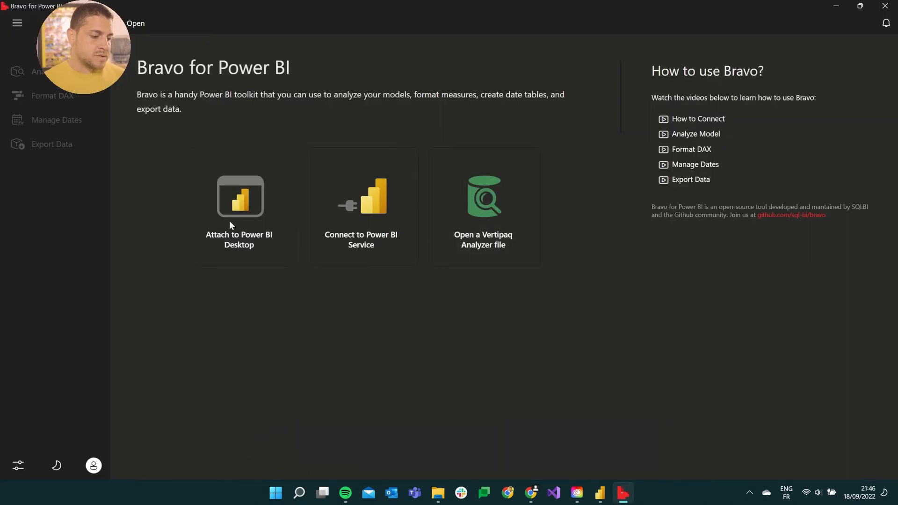
pyautogui.click(266, 167)
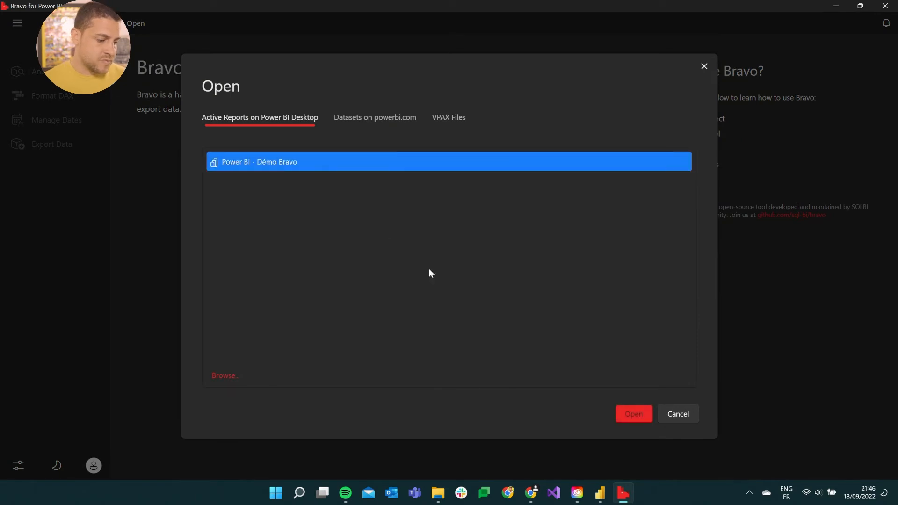
pyautogui.click(621, 414)
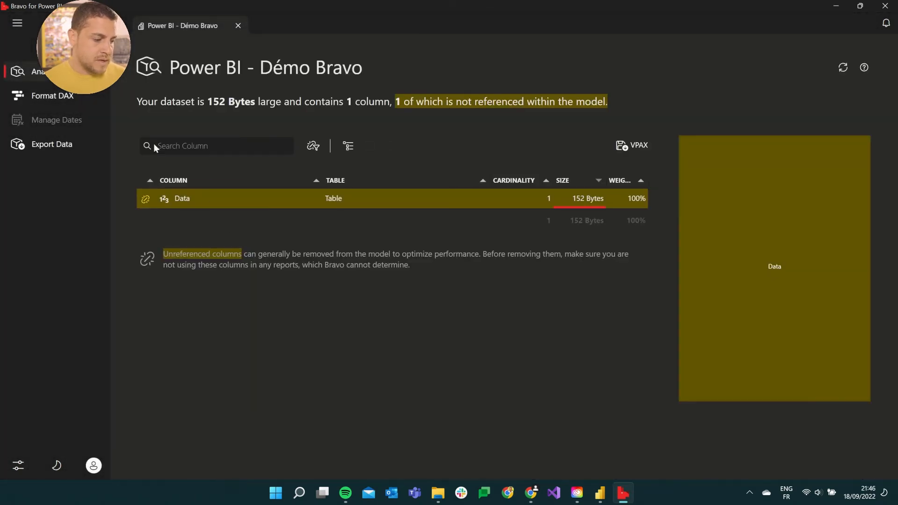
pyautogui.click(60, 122)
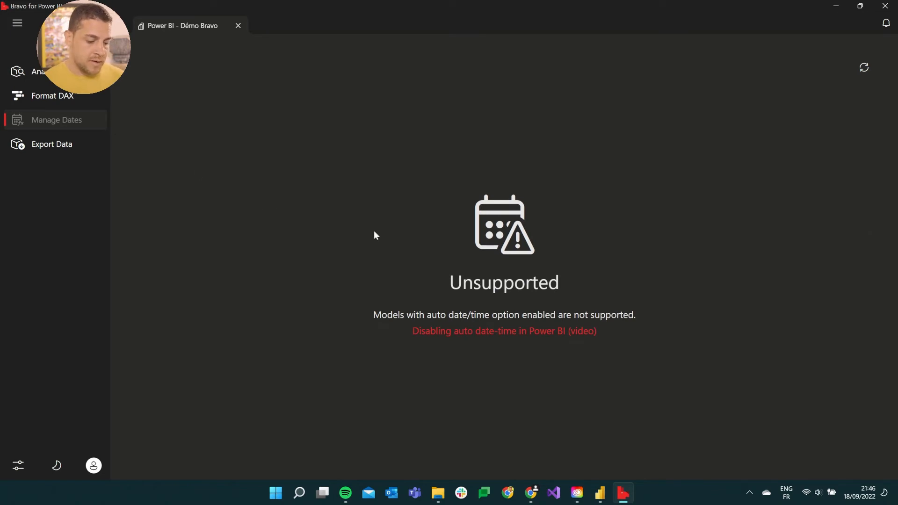
# Switch to Power BI Desktop and turn off Auto date/time in the current file's data load options.
pyautogui.click(600, 492)
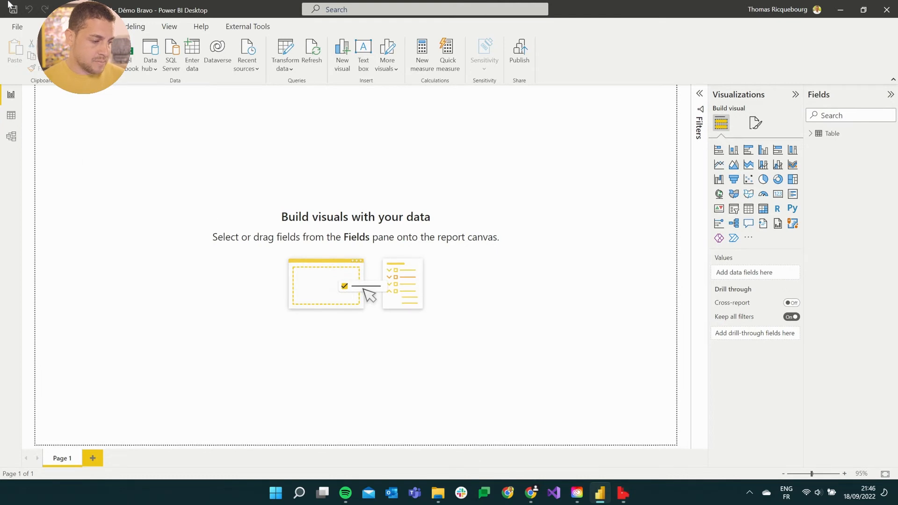
pyautogui.click(17, 27)
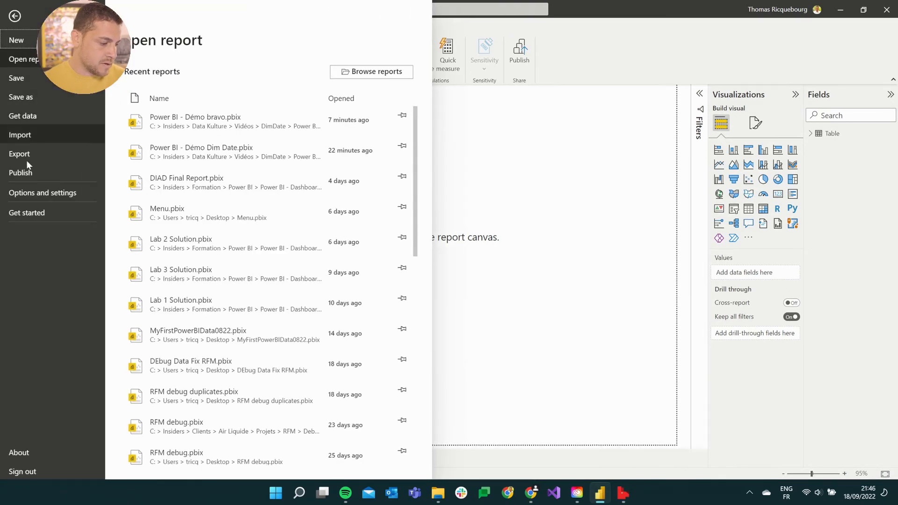
pyautogui.click(28, 193)
pyautogui.click(160, 74)
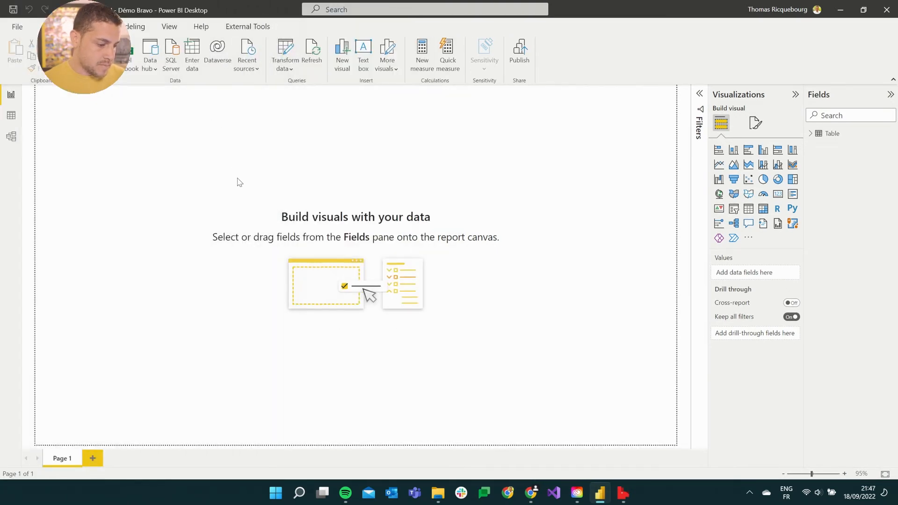
pyautogui.scroll(-2, 313, 304)
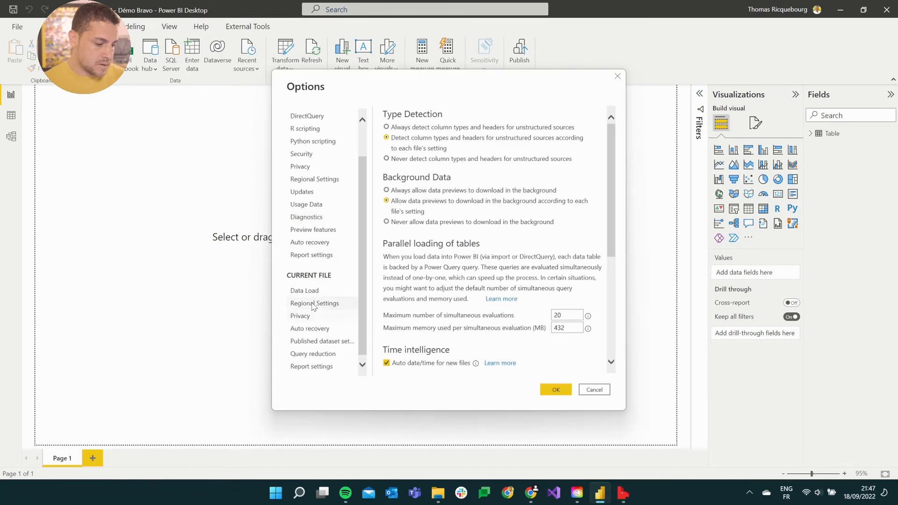
pyautogui.click(306, 291)
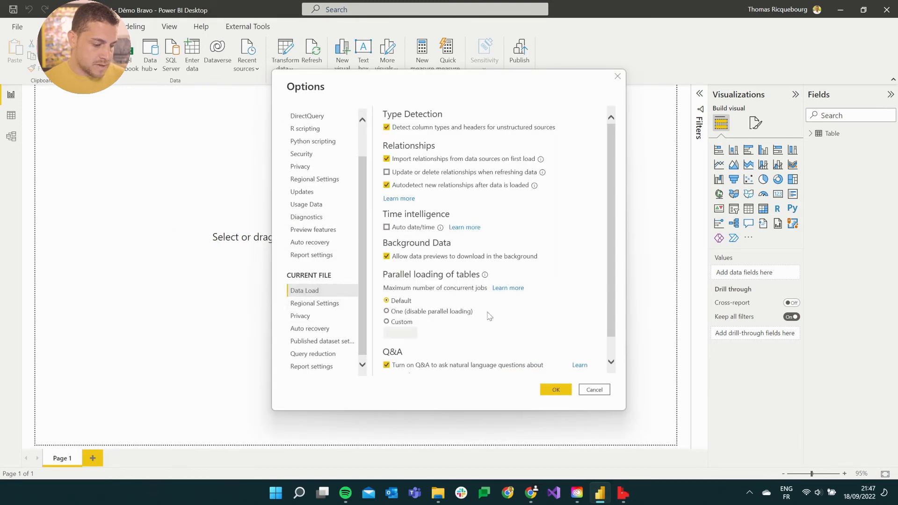
pyautogui.click(556, 389)
# Switch back to Bravo, refresh Manage Dates for the model and review its Interval and Dates settings.
pyautogui.click(622, 499)
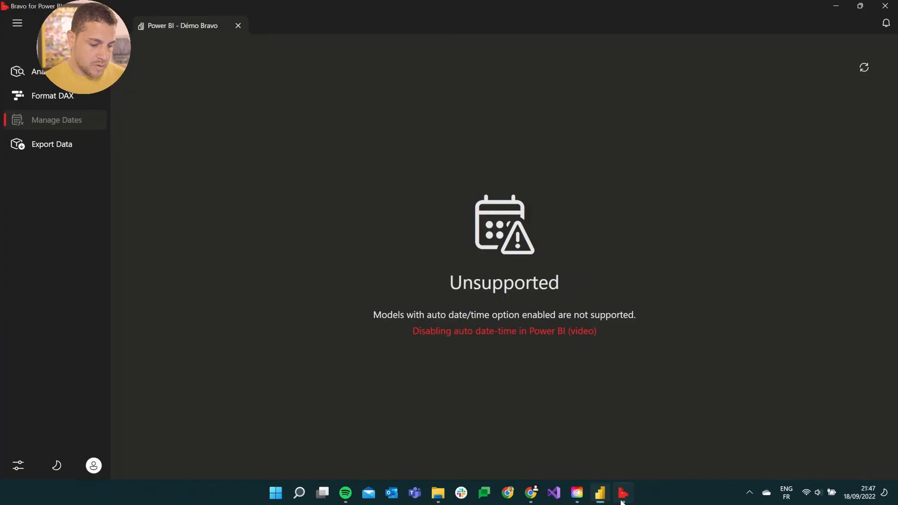
pyautogui.click(862, 74)
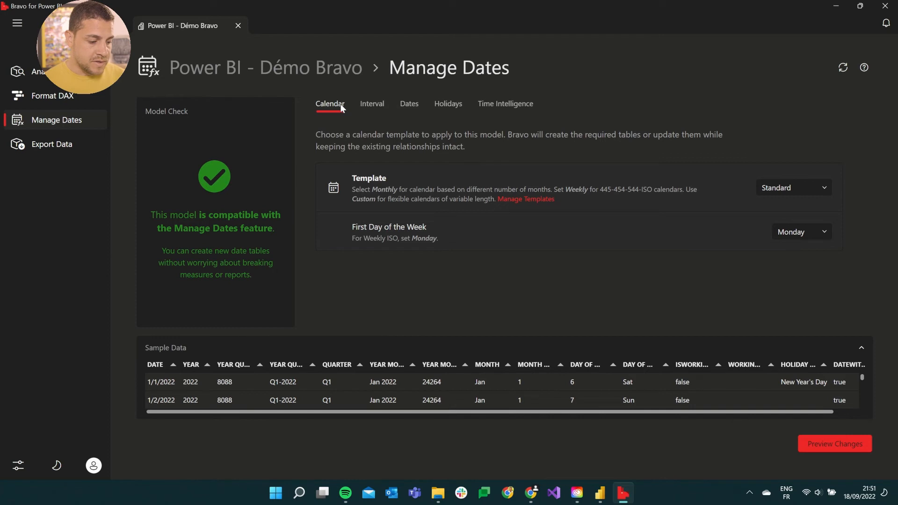
pyautogui.click(372, 105)
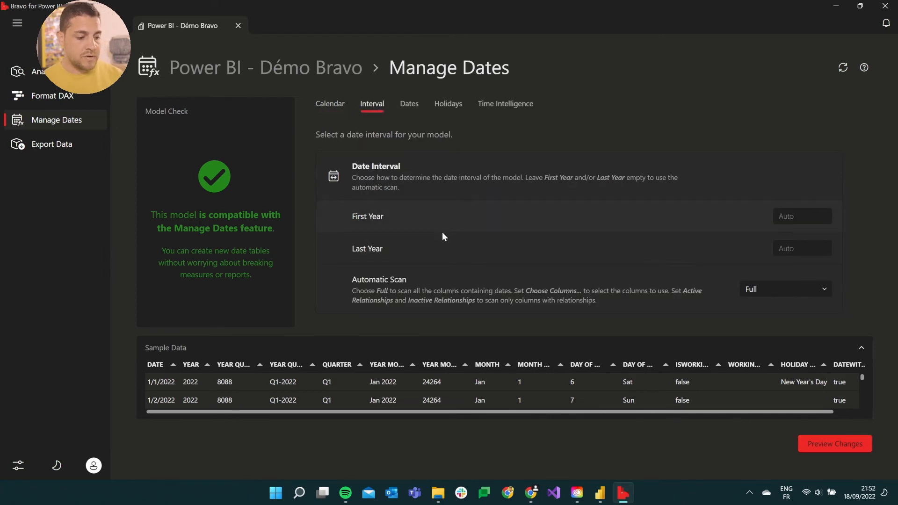
pyautogui.click(418, 110)
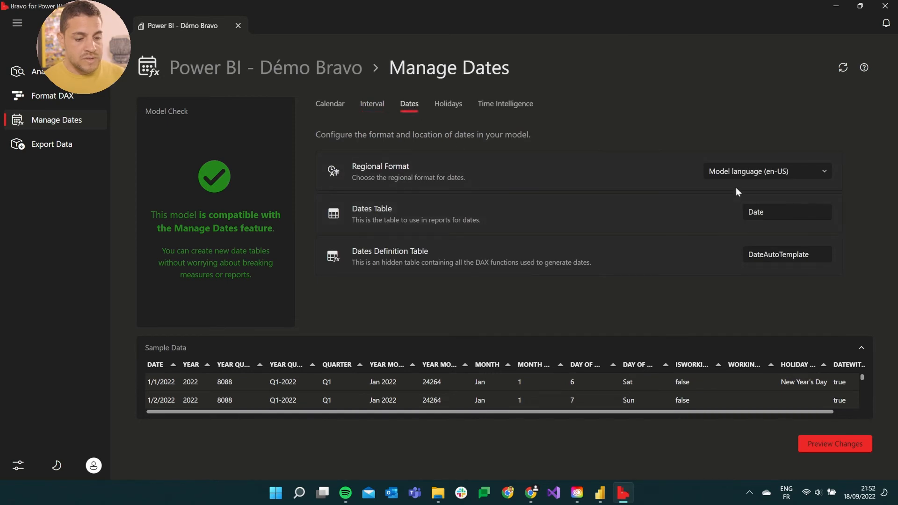
# Review the Holidays and Time Intelligence settings, then preview and apply the new date tables and functions to the model.
pyautogui.click(447, 105)
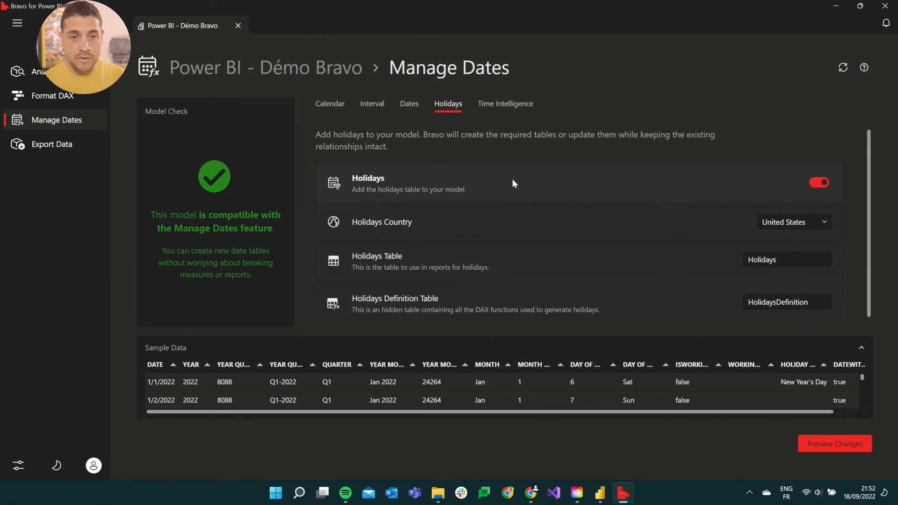
pyautogui.click(511, 106)
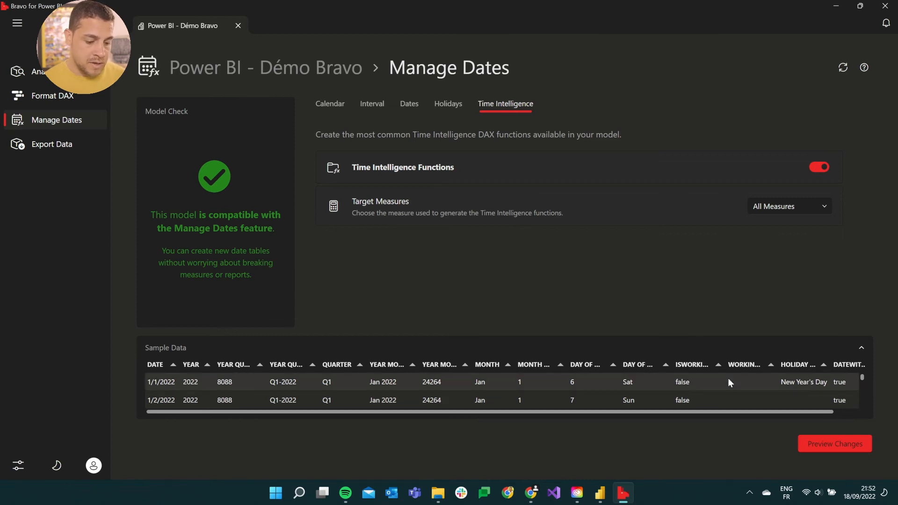
pyautogui.click(823, 447)
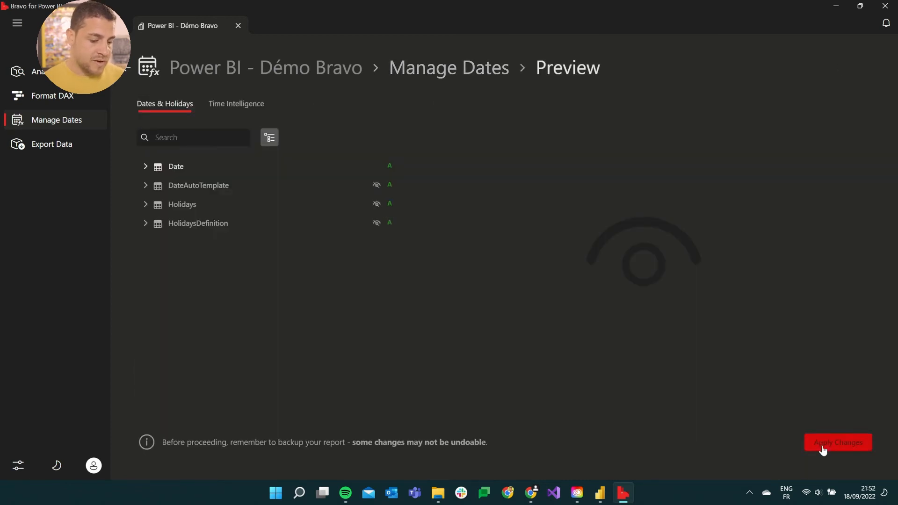
pyautogui.click(823, 448)
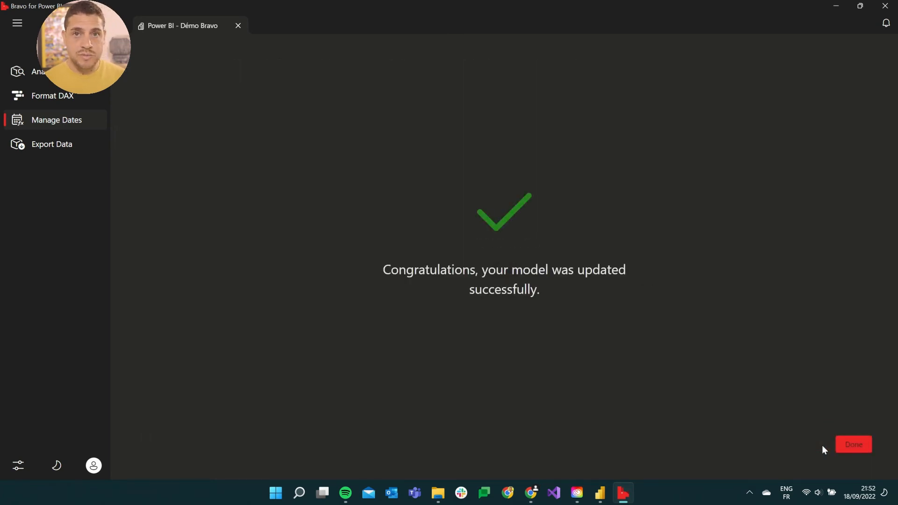
pyautogui.click(859, 445)
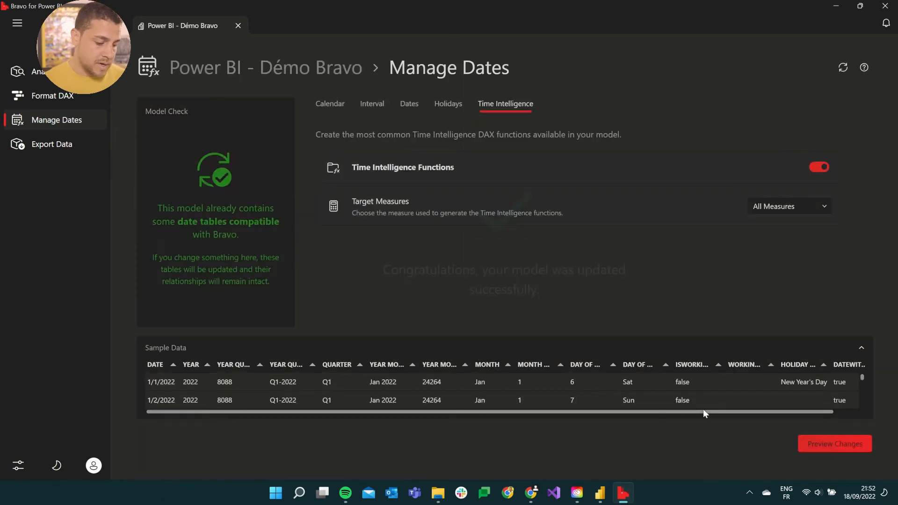
# Switch to Power BI Desktop and expand the generated Date table in the Démo Bravo report.
pyautogui.click(603, 494)
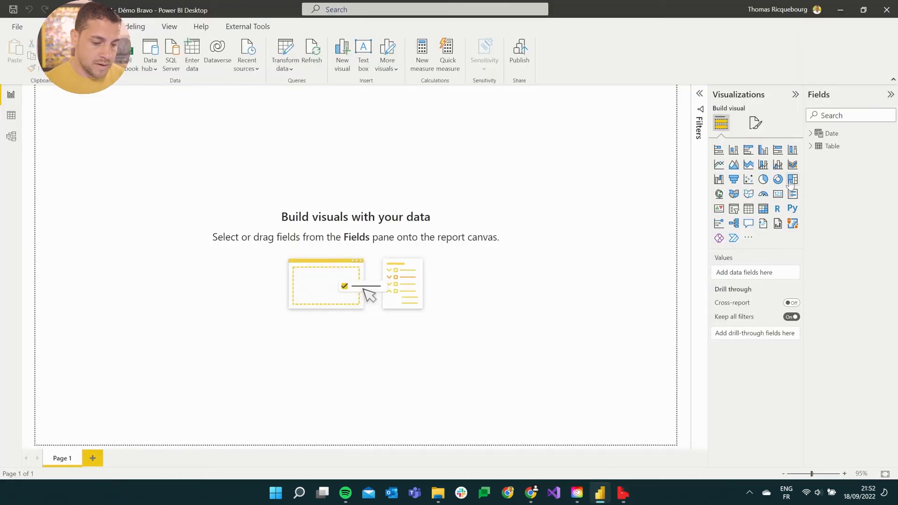
pyautogui.click(810, 134)
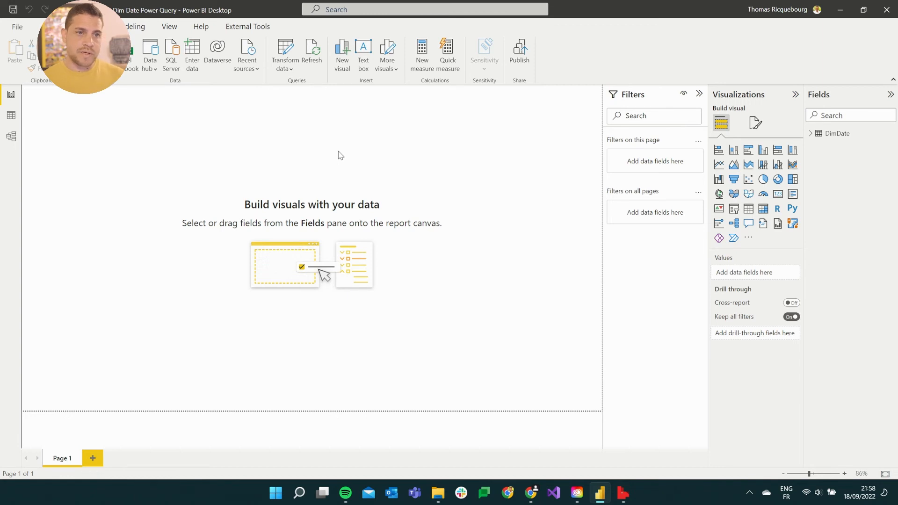
# Open Power Query for the Dim Date Power Query report and examine the StartYear and EndYear parameters and their definitions.
pyautogui.click(276, 53)
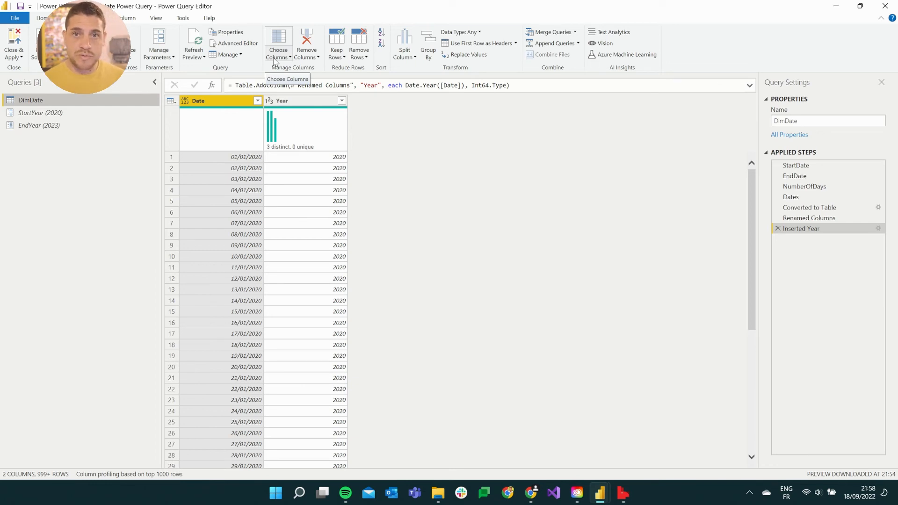
pyautogui.click(34, 113)
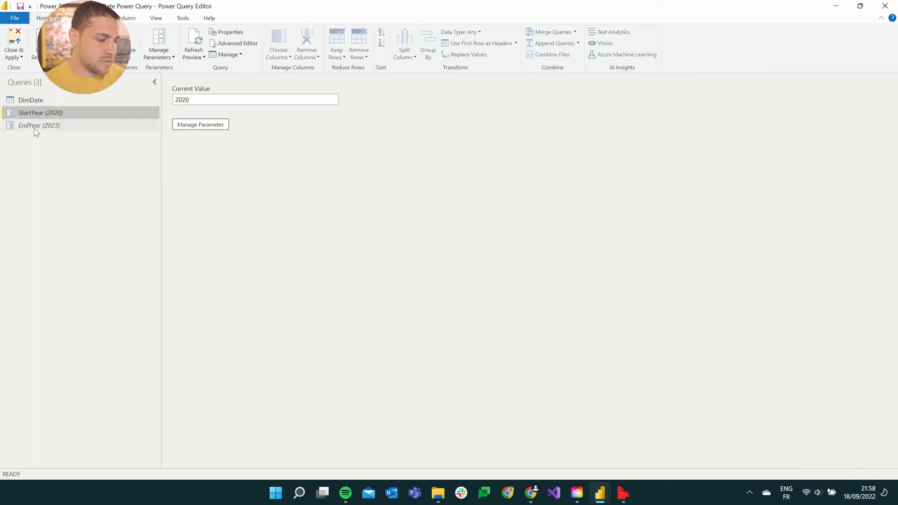
pyautogui.click(44, 128)
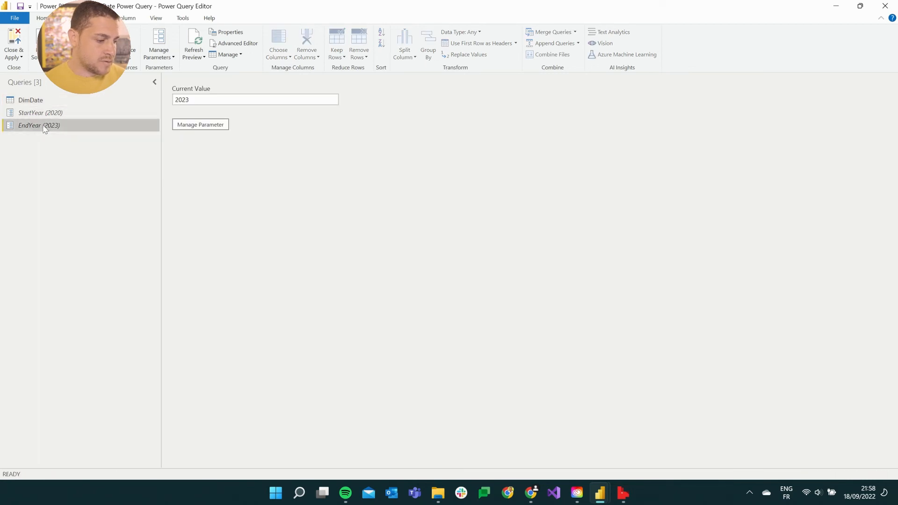
pyautogui.click(161, 55)
pyautogui.click(169, 80)
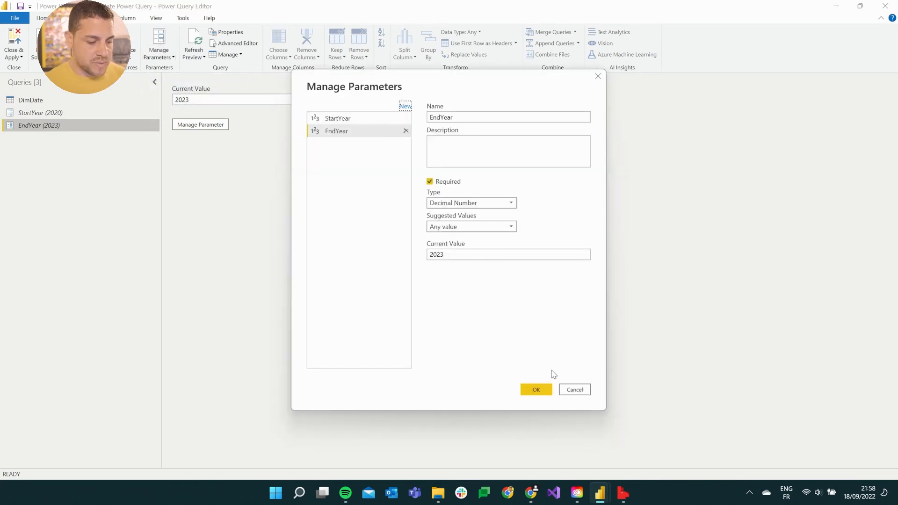
pyautogui.click(545, 390)
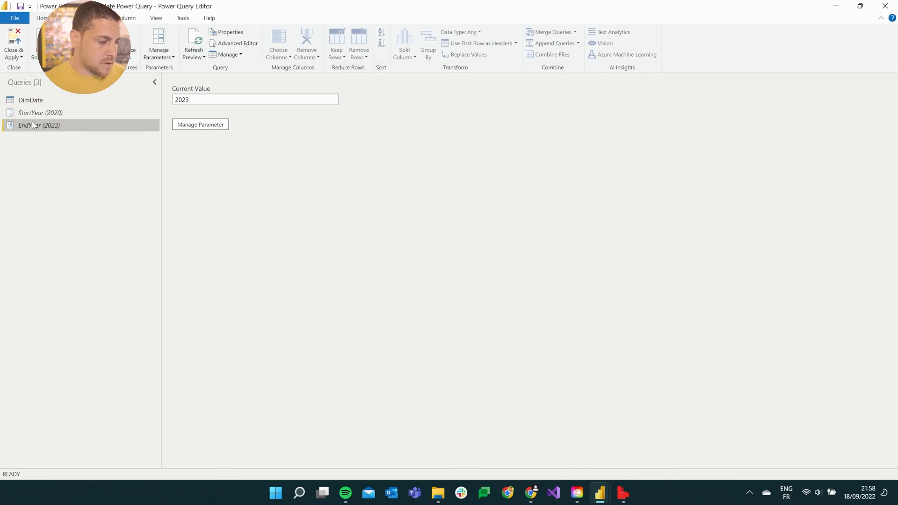
# Open the DimDate query's M code in the Advanced Editor and copy the entire script.
pyautogui.click(36, 100)
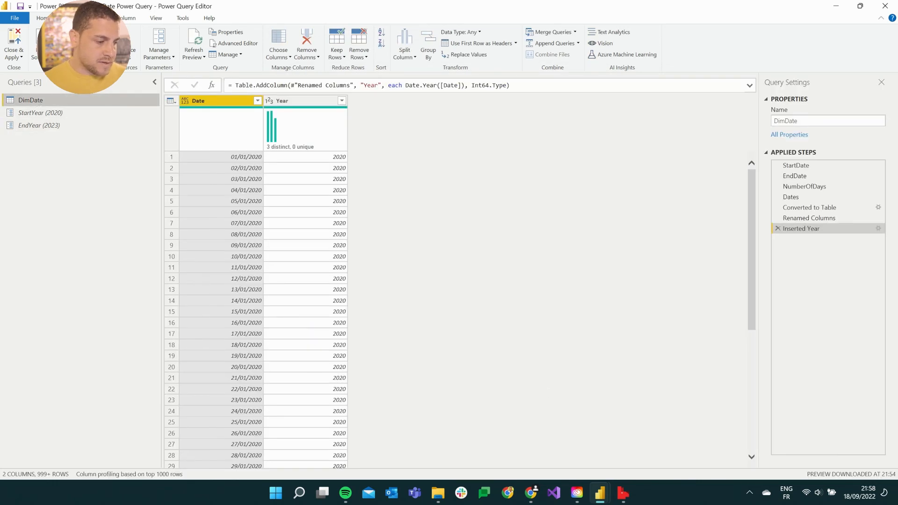
pyautogui.click(229, 43)
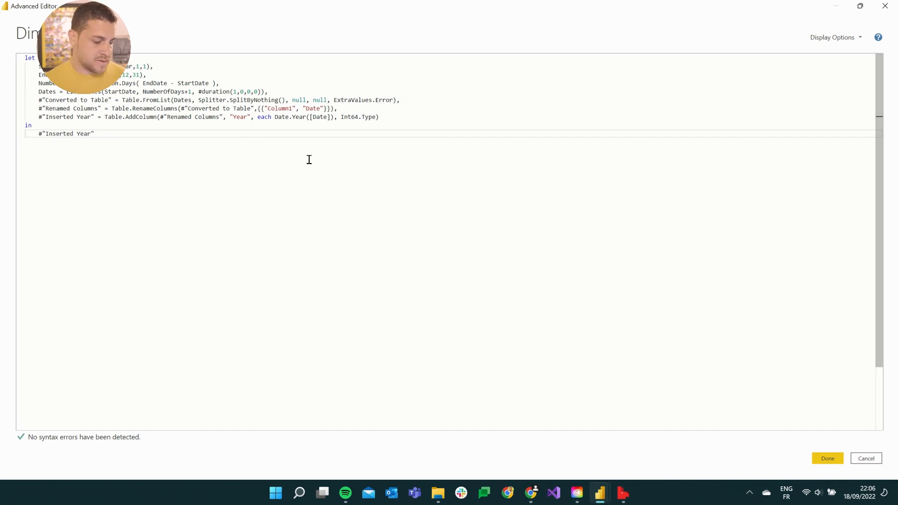
pyautogui.hotkey('ctrl', 'a')
pyautogui.hotkey('ctrl', 'c')
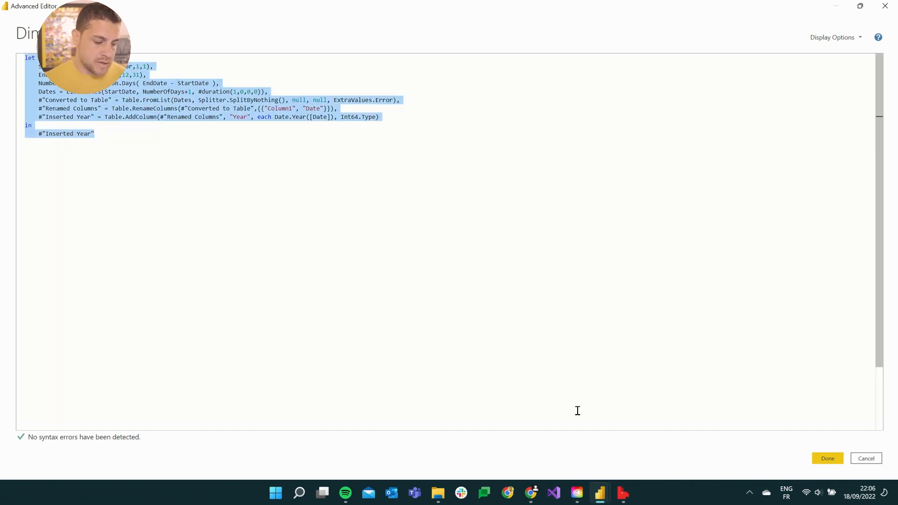
# Switch to the Power BI service workspace in the browser and start a new dataflow table from a blank query.
pyautogui.hotkey('alt', 'Tab')
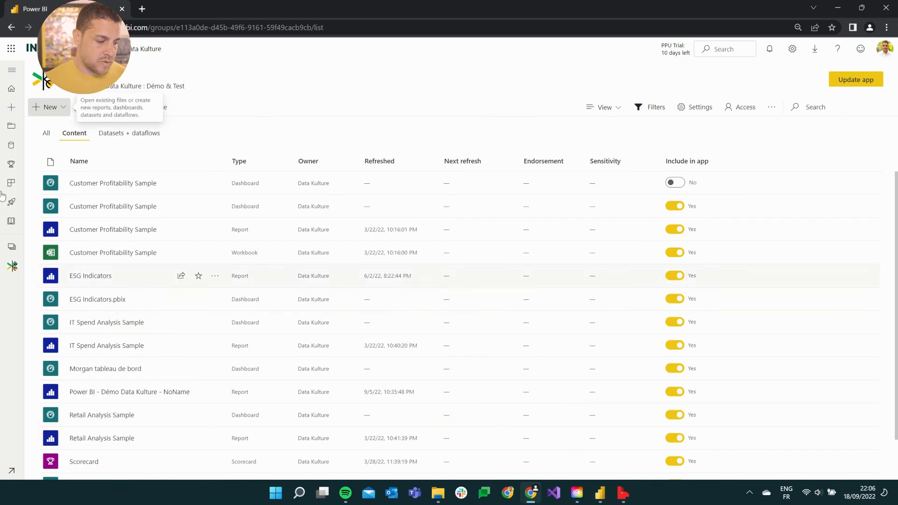
pyautogui.click(65, 107)
pyautogui.click(67, 267)
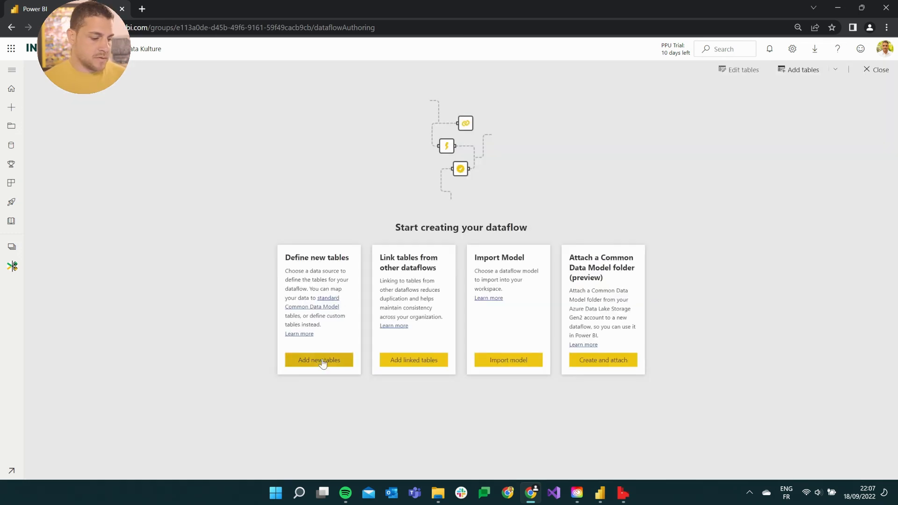
pyautogui.click(323, 361)
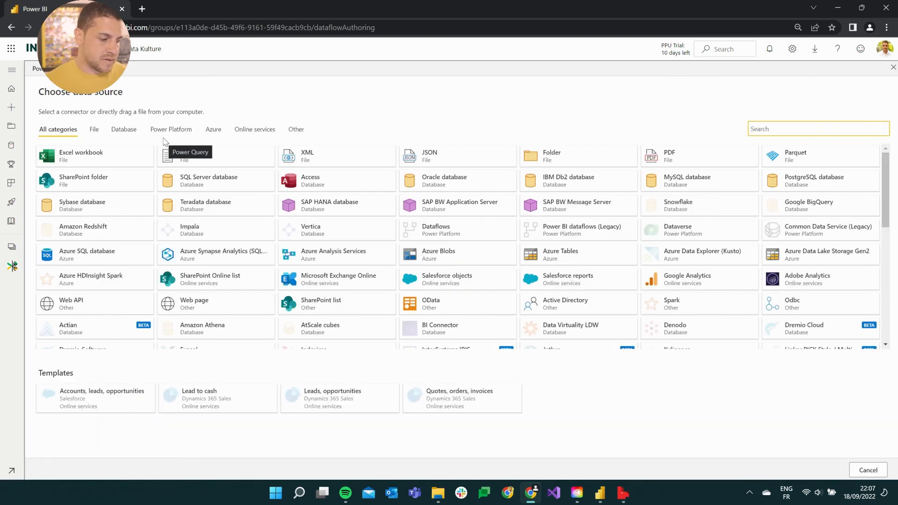
pyautogui.scroll(-3, 183, 201)
pyautogui.scroll(-10, 183, 201)
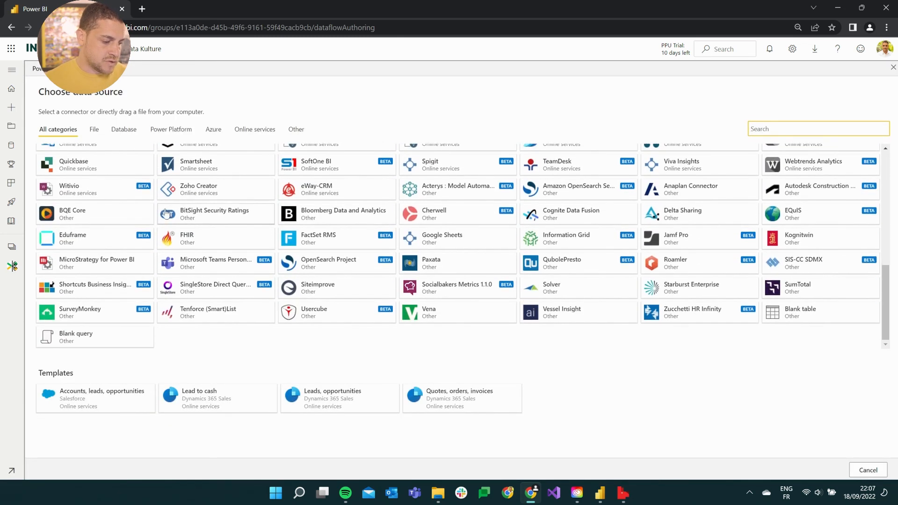
pyautogui.click(85, 333)
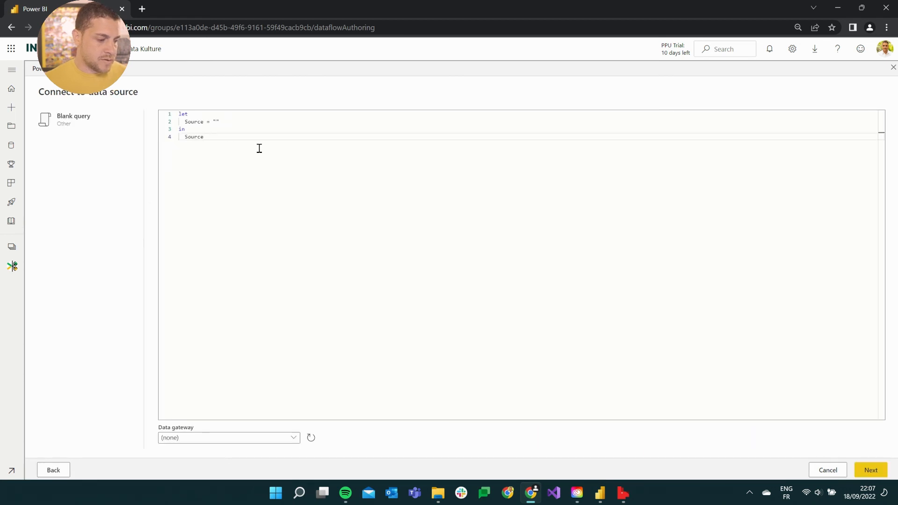
# Replace the blank query's default code with the copied DimDate script and proceed to the query editor.
pyautogui.hotkey('ctrl', 'a')
pyautogui.hotkey('ctrl', 'v')
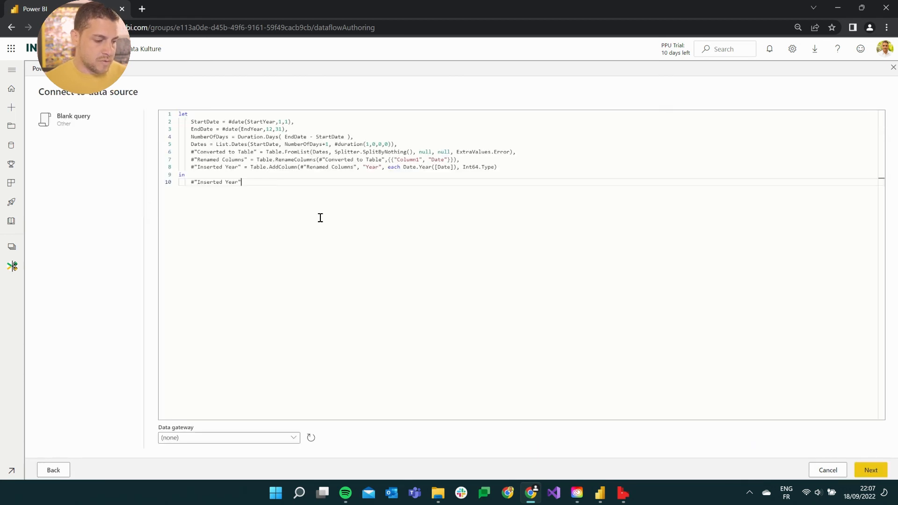
pyautogui.click(870, 470)
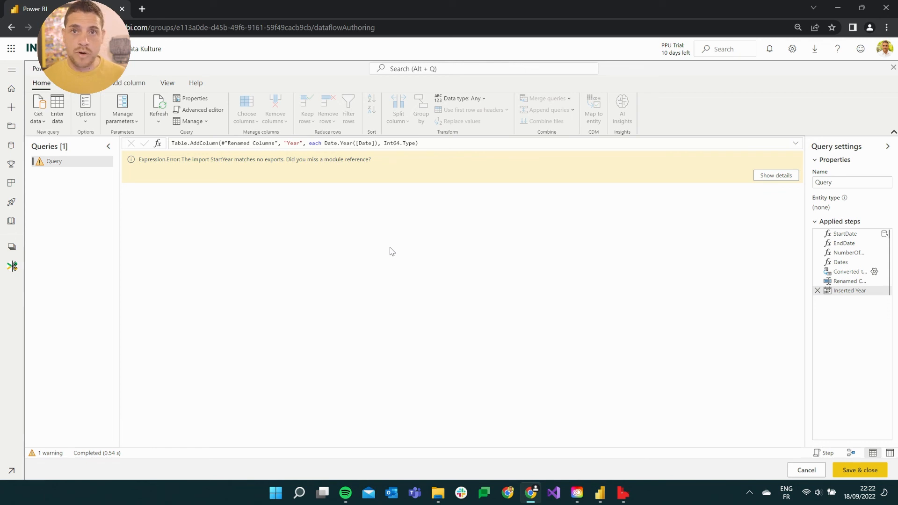
# Discard the unsaved dataflow query and return to the workspace's datasets and dataflows to find the DimDate dataflow.
pyautogui.click(892, 68)
pyautogui.click(469, 289)
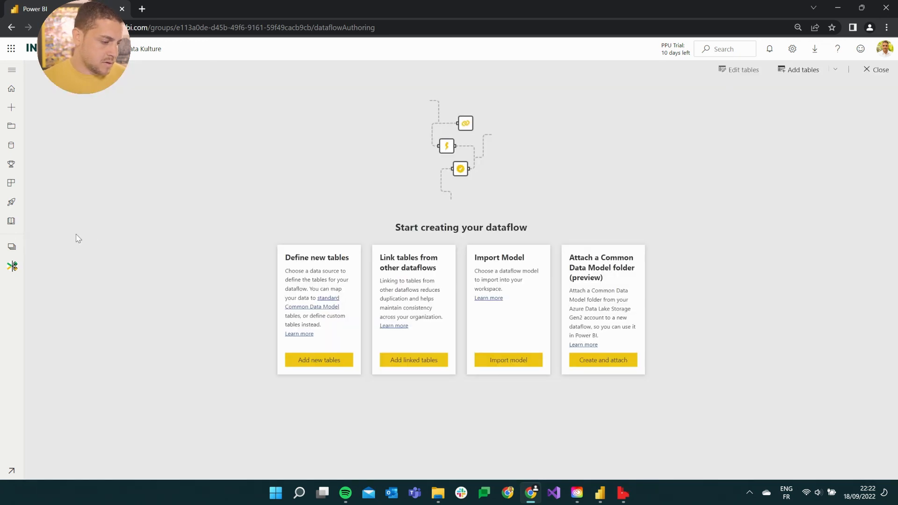
pyautogui.click(19, 268)
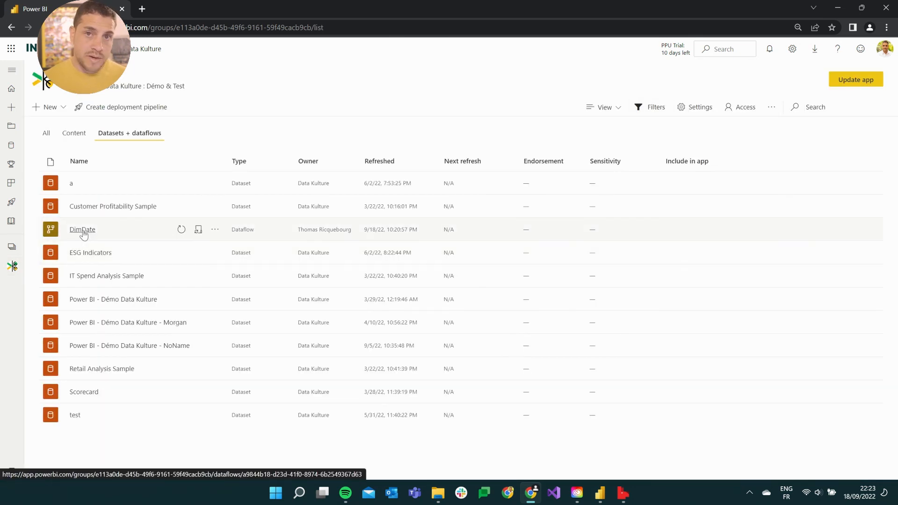
# Switch to Power BI Desktop and load the DimDatePowerBIDataFlow table from the Data Kulture workspace's DimDate dataflow.
pyautogui.click(600, 492)
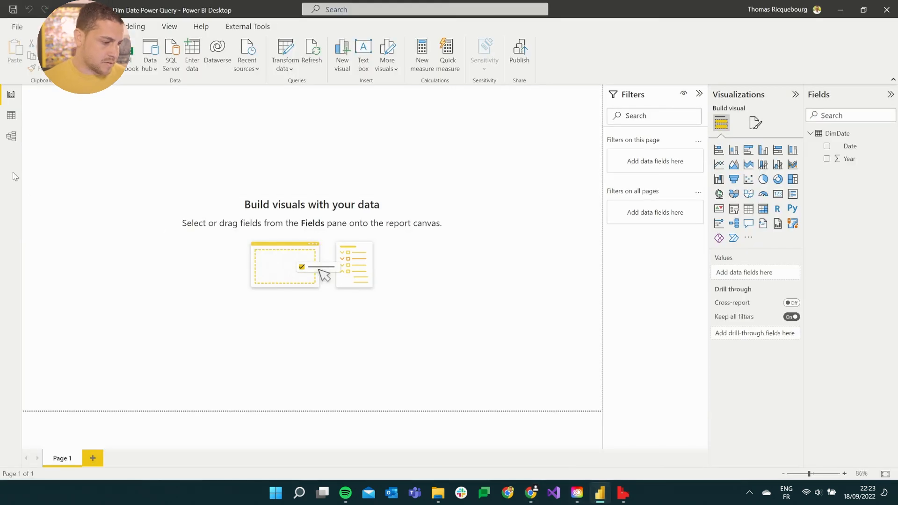
pyautogui.click(109, 68)
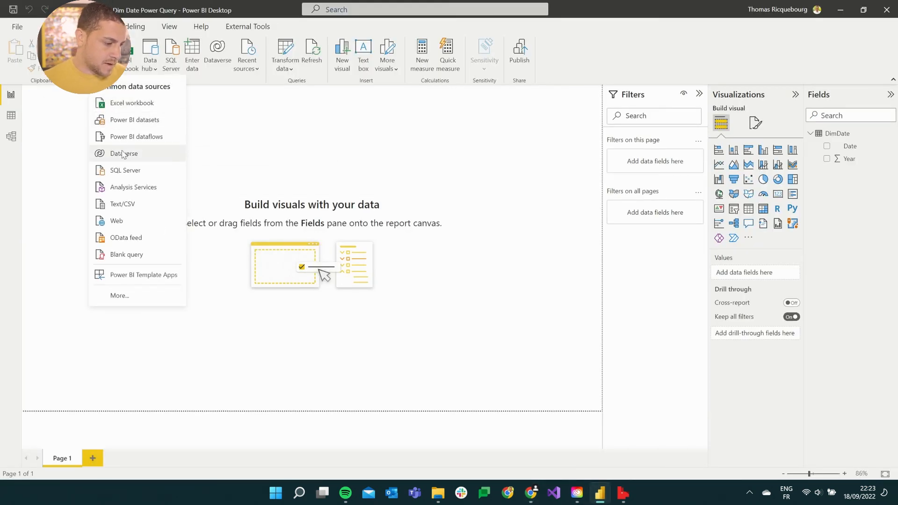
pyautogui.click(148, 140)
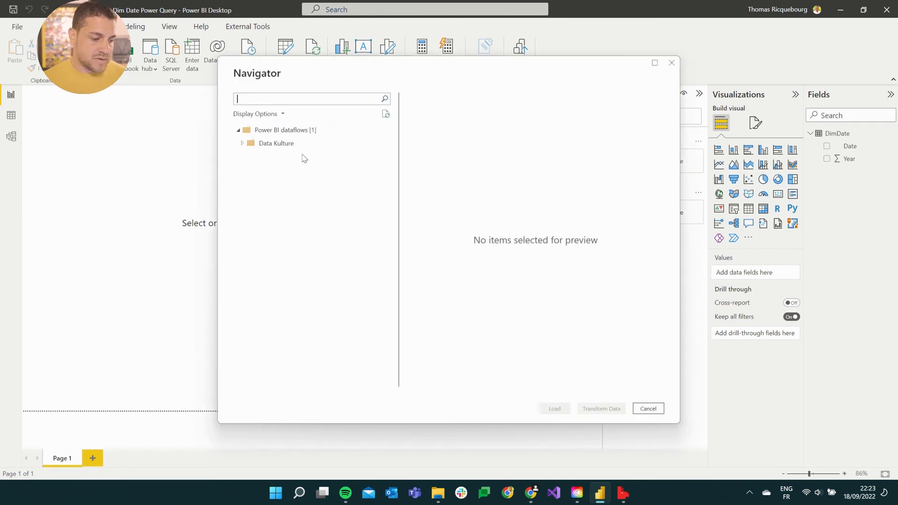
pyautogui.click(259, 143)
pyautogui.click(254, 157)
pyautogui.click(282, 172)
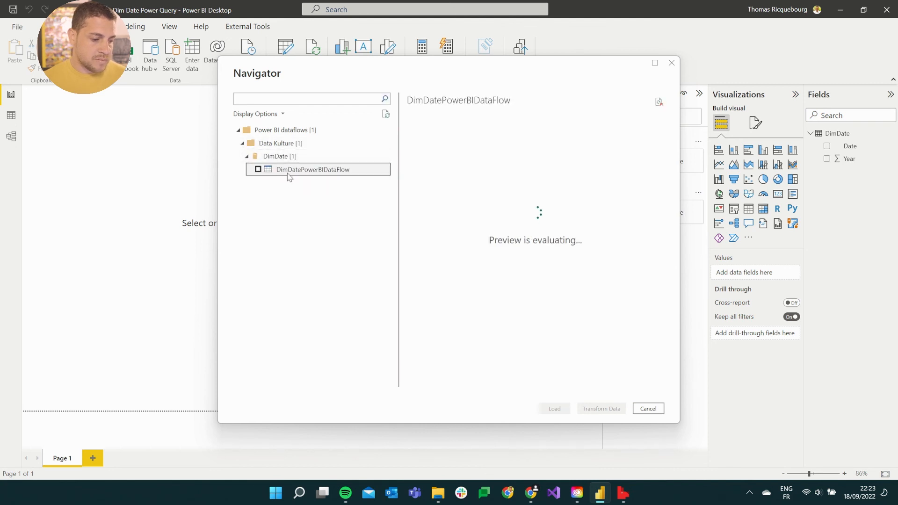
pyautogui.click(258, 169)
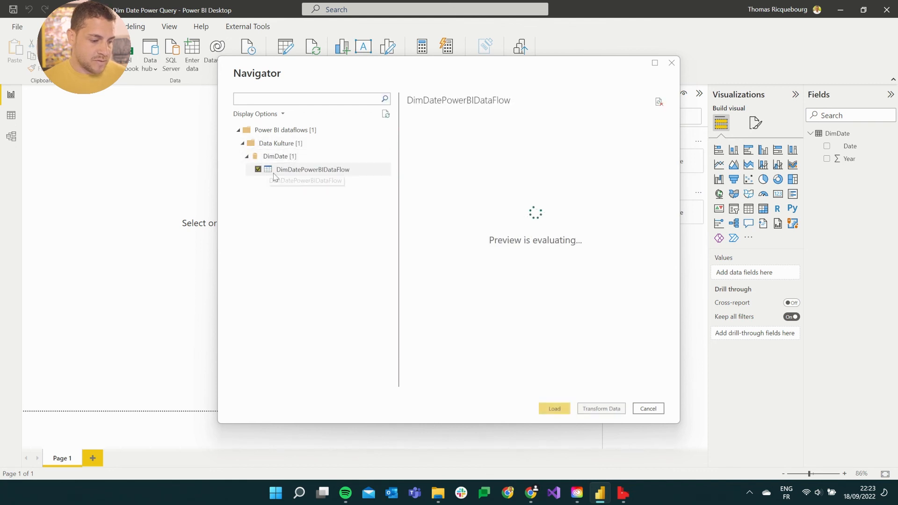
pyautogui.click(554, 408)
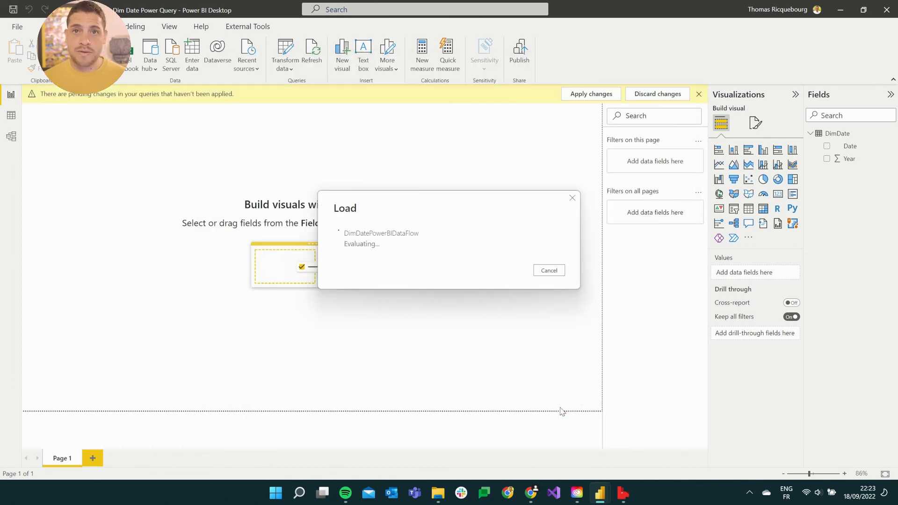